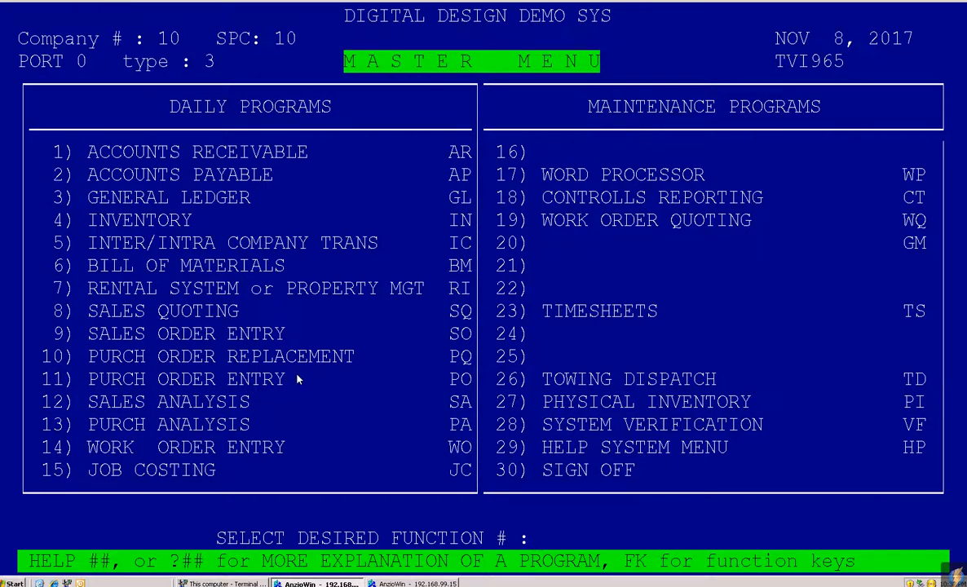
Open the inventory menu and start the Enter INVENTORY maintenance program.
type("4")
key("Return")
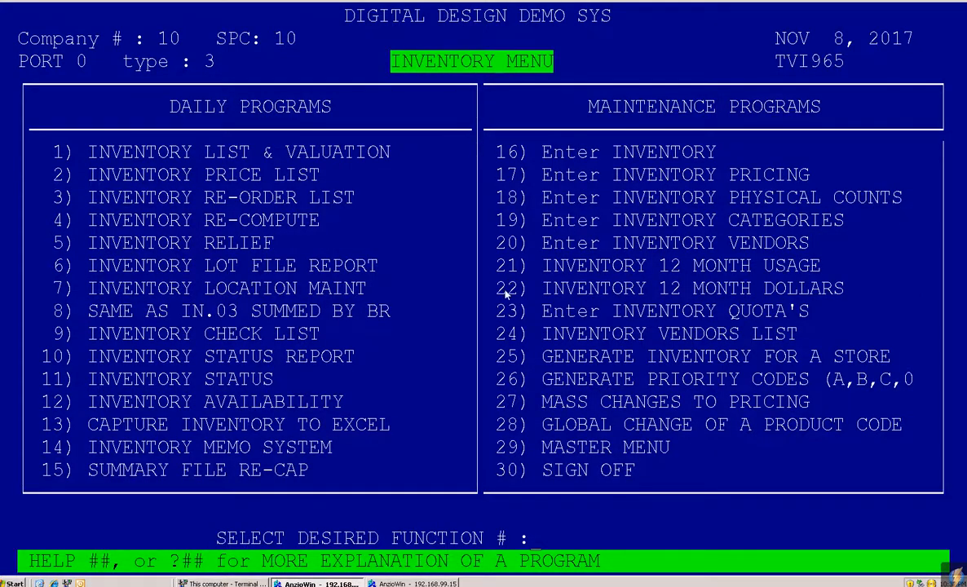
left_click_drag(498, 151, 511, 163)
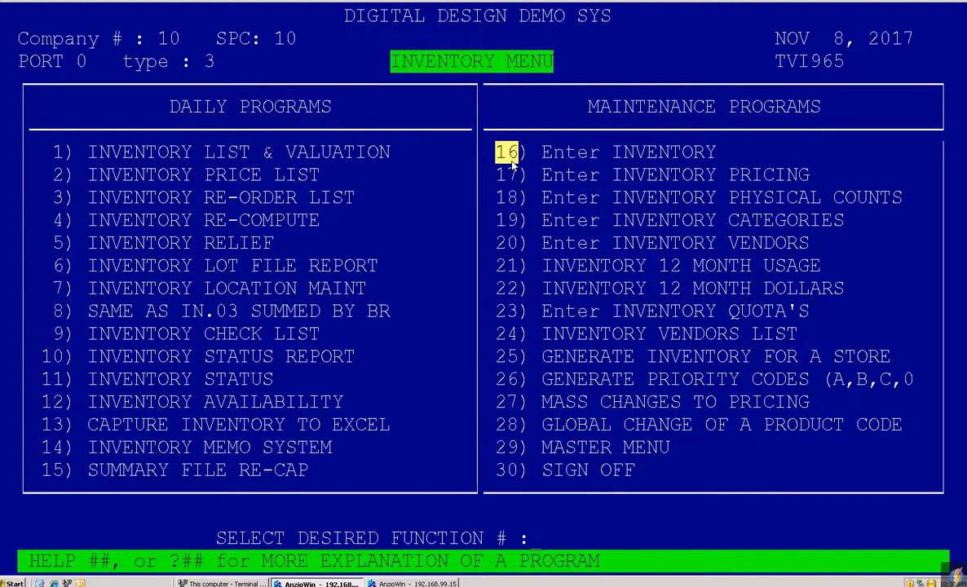
type("16")
key("Return")
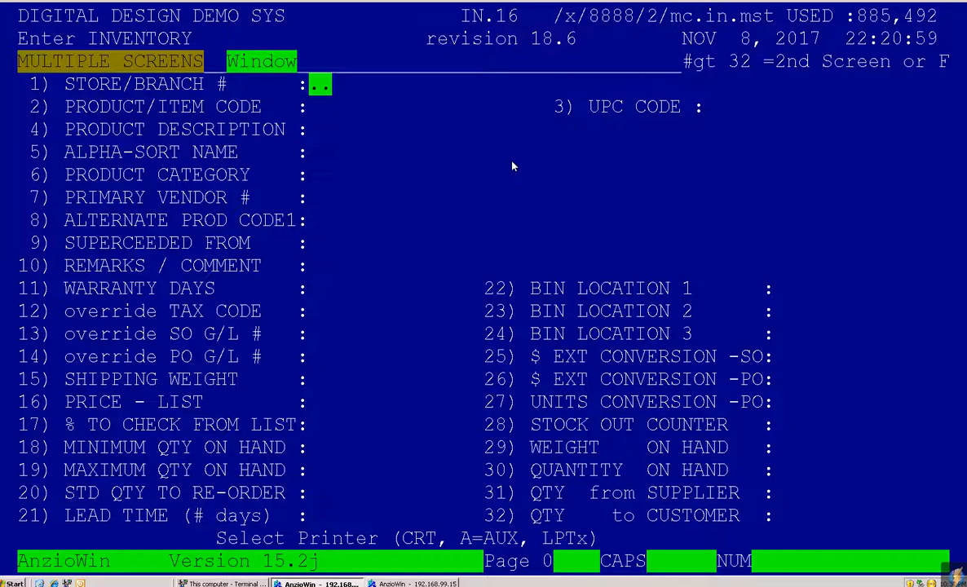
Leave the store/branch number blank and look up product codes starting from "10-".
key("Return")
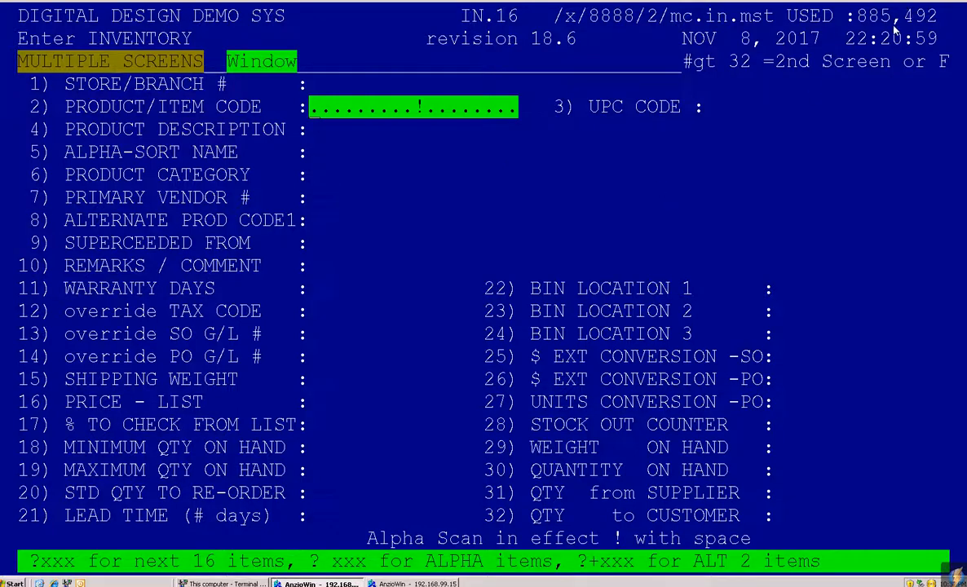
left_click_drag(863, 15, 933, 19)
type("?10-")
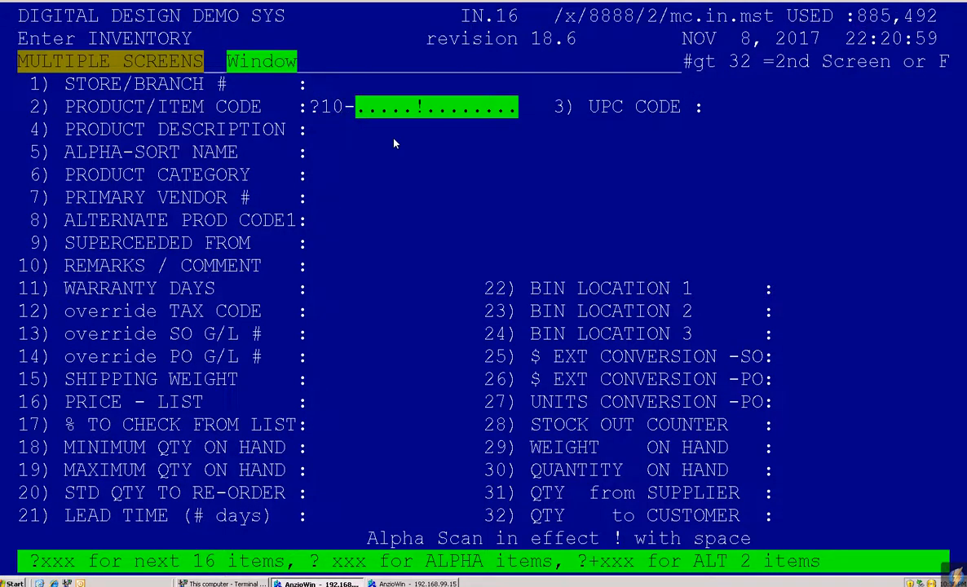
key("Return")
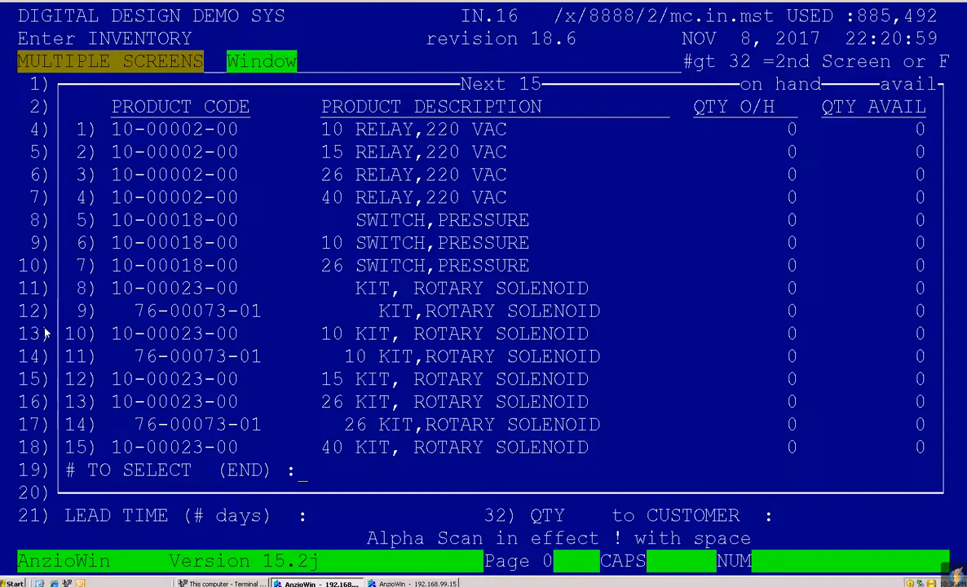
Examine the next pages of the product list, checking the related product codes, the branch numbers and the quantities on hand.
key("Return")
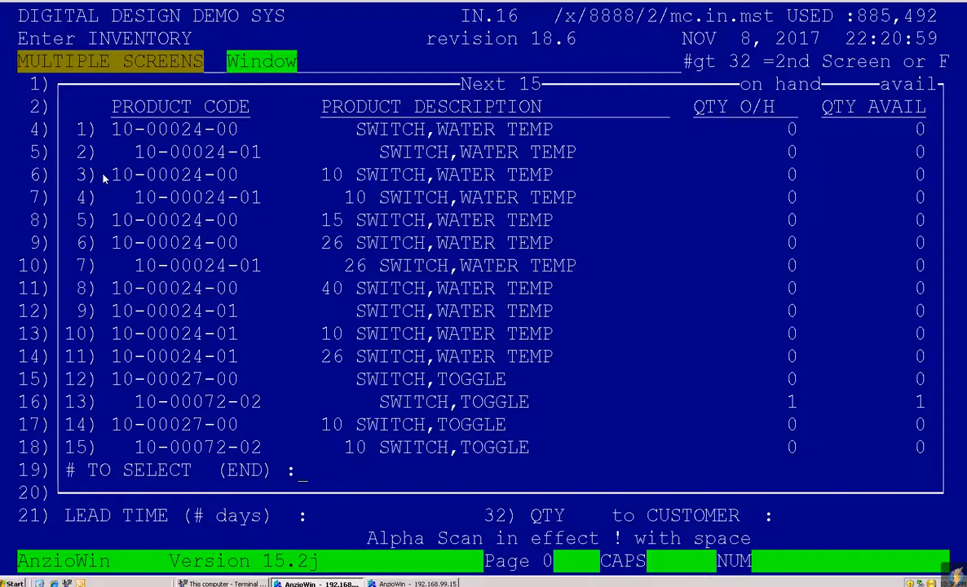
left_click_drag(112, 173, 224, 171)
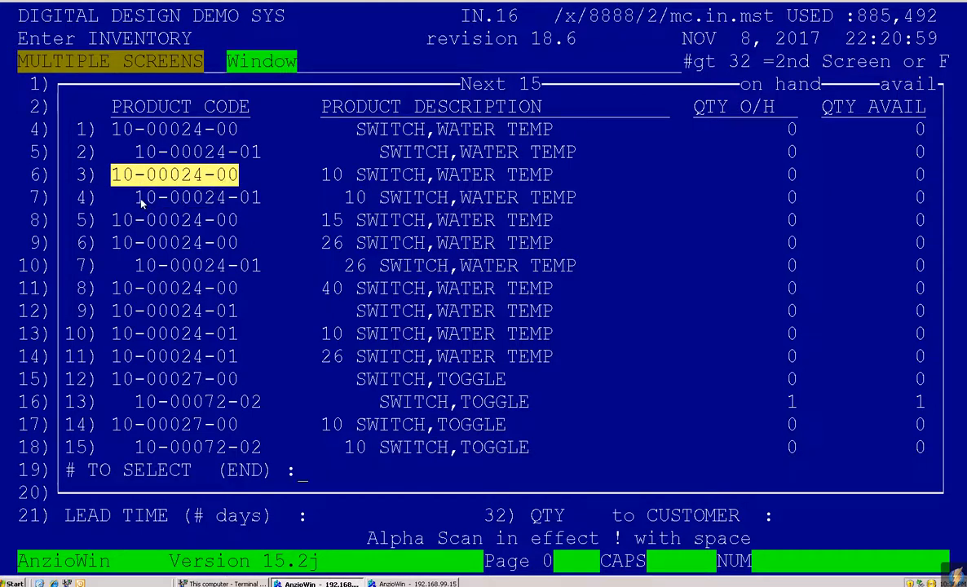
left_click_drag(134, 195, 259, 202)
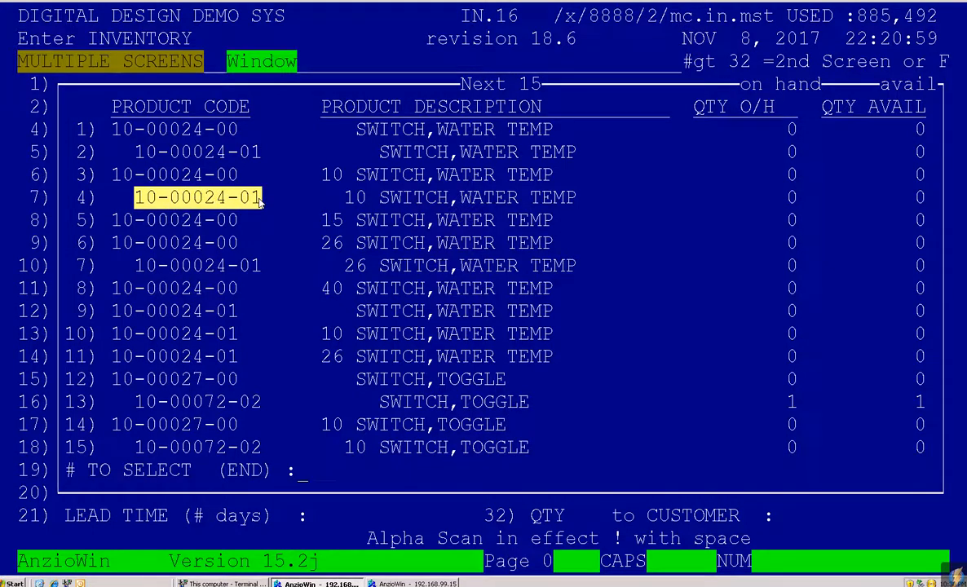
left_click_drag(322, 175, 359, 198)
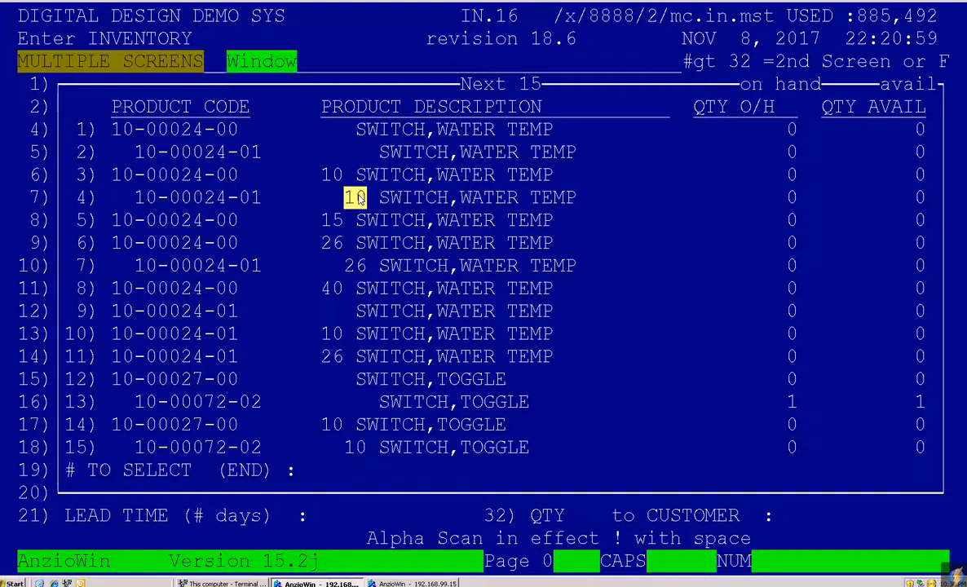
key("Return")
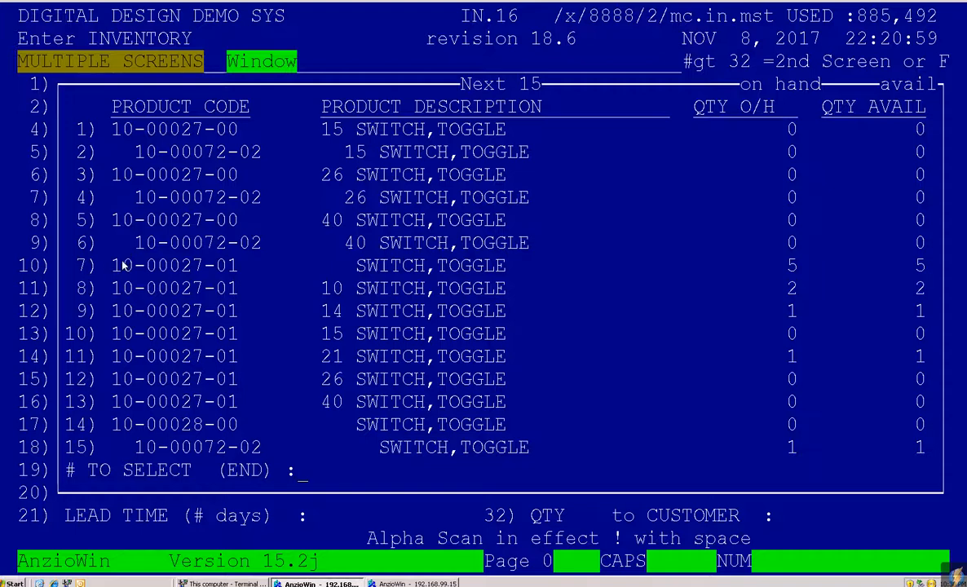
left_click_drag(109, 259, 225, 265)
left_click_drag(319, 263, 339, 335)
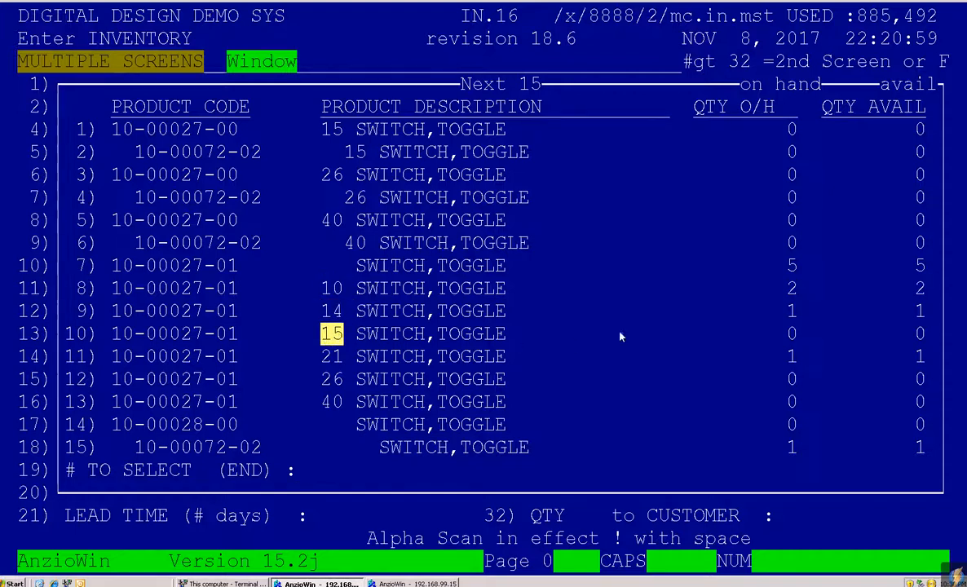
left_click_drag(797, 315, 790, 313)
left_click(788, 293)
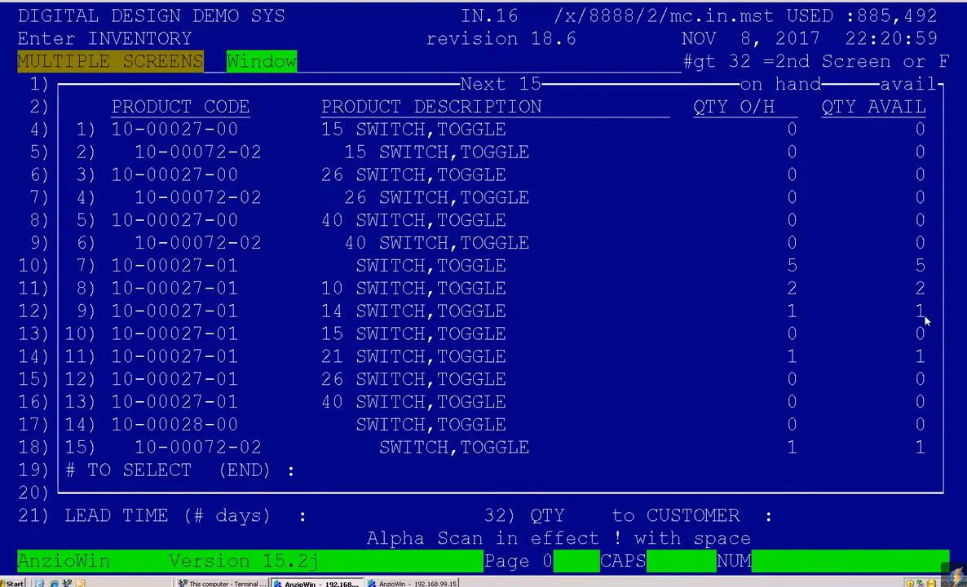
Page forward and backward through the product list and end the lookup.
key("Return")
key("Return")
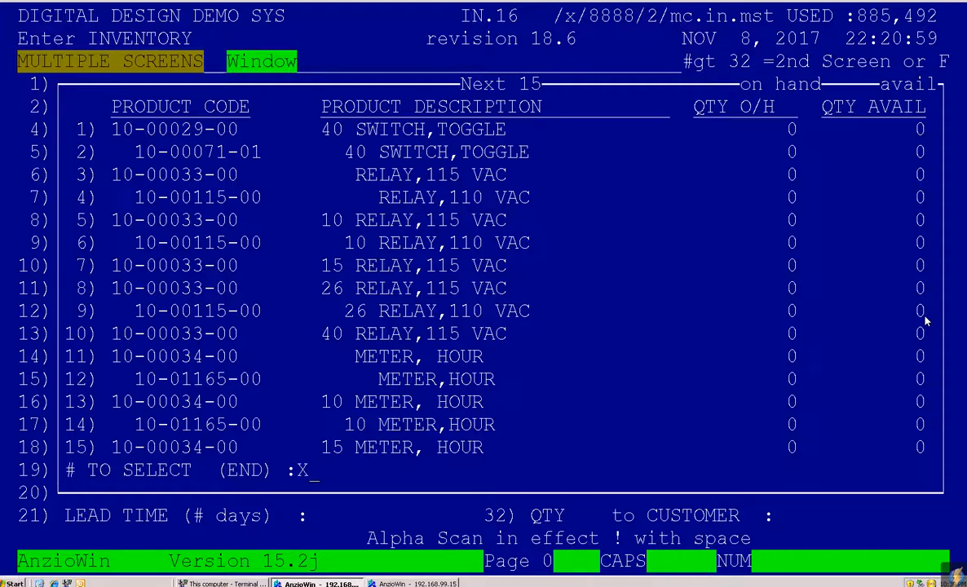
key("Return")
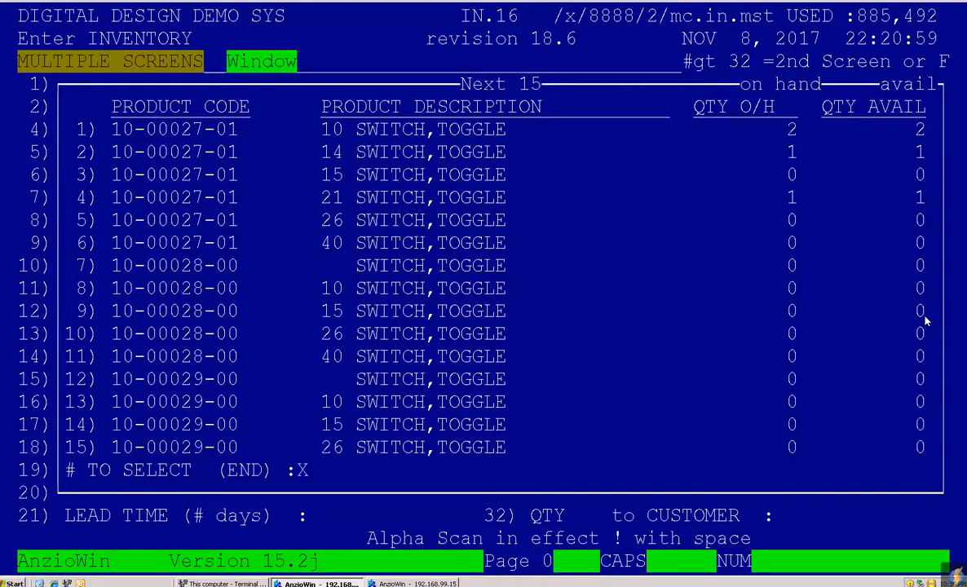
key("Page_Up")
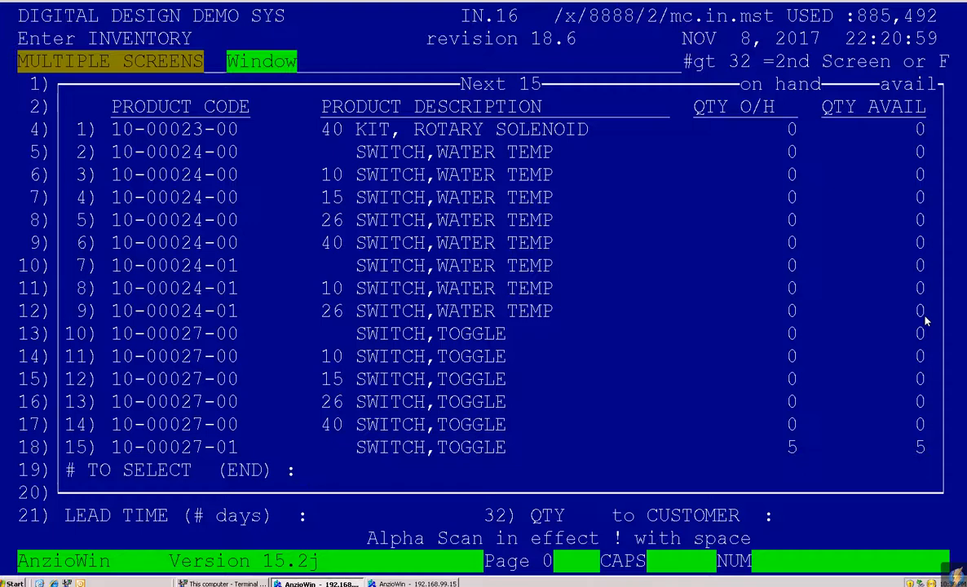
type("X")
key("Return")
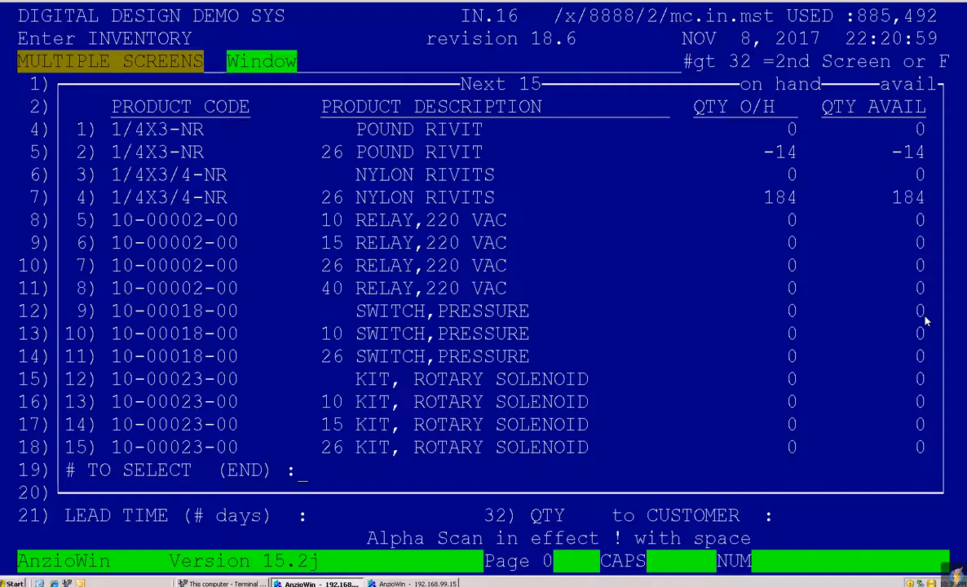
type("END")
key("Return")
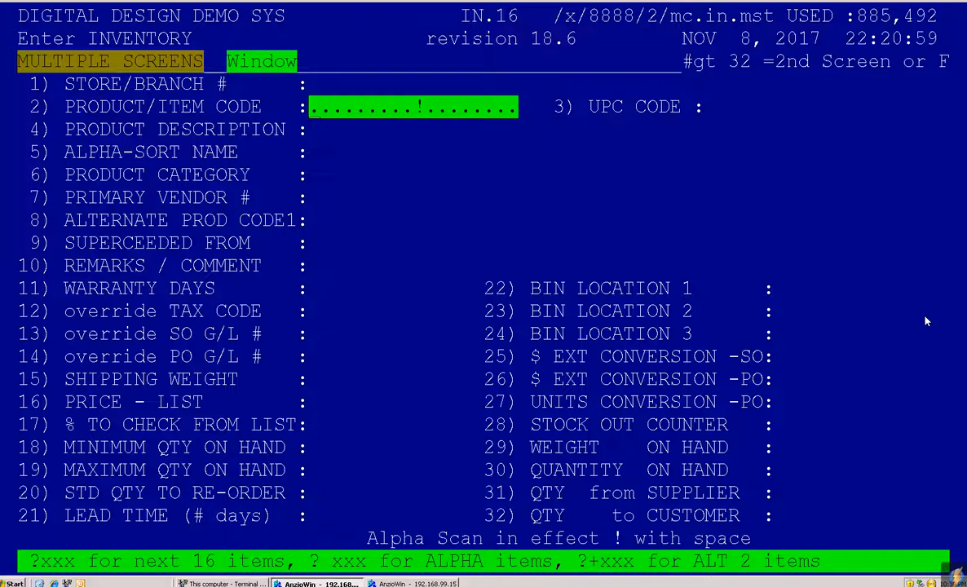
Look up products by alpha name with "? PUMP" and review the product code and description columns.
type("?")
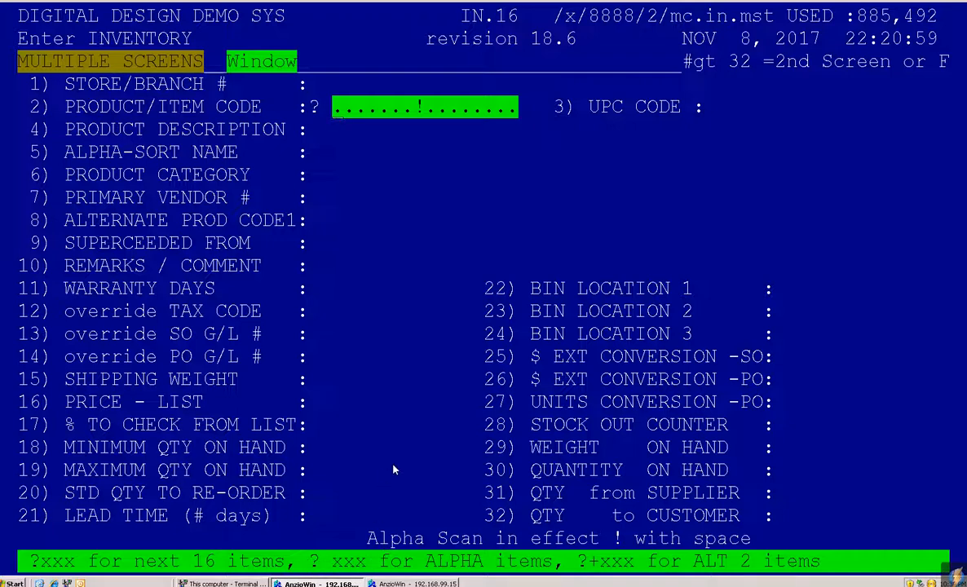
type("PUMP")
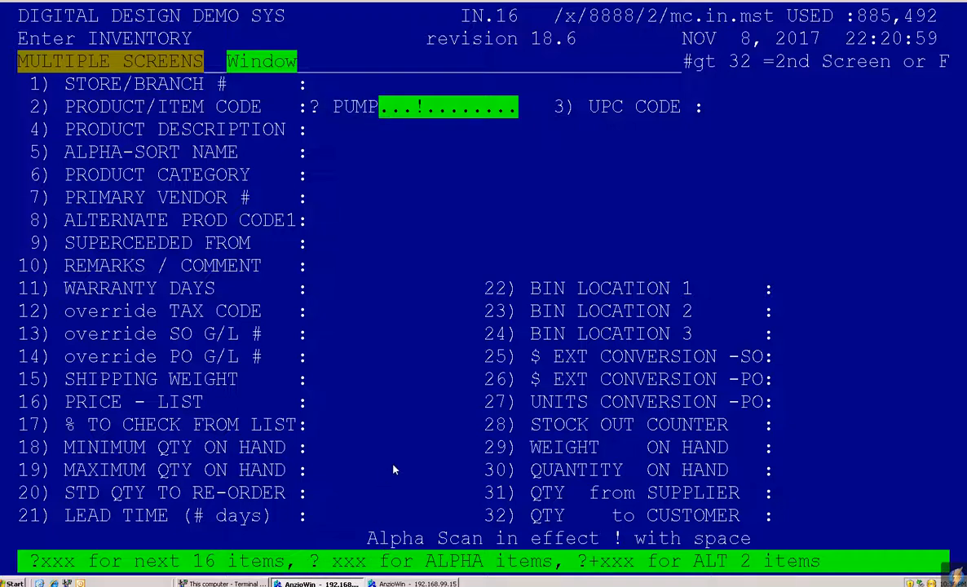
key("Return")
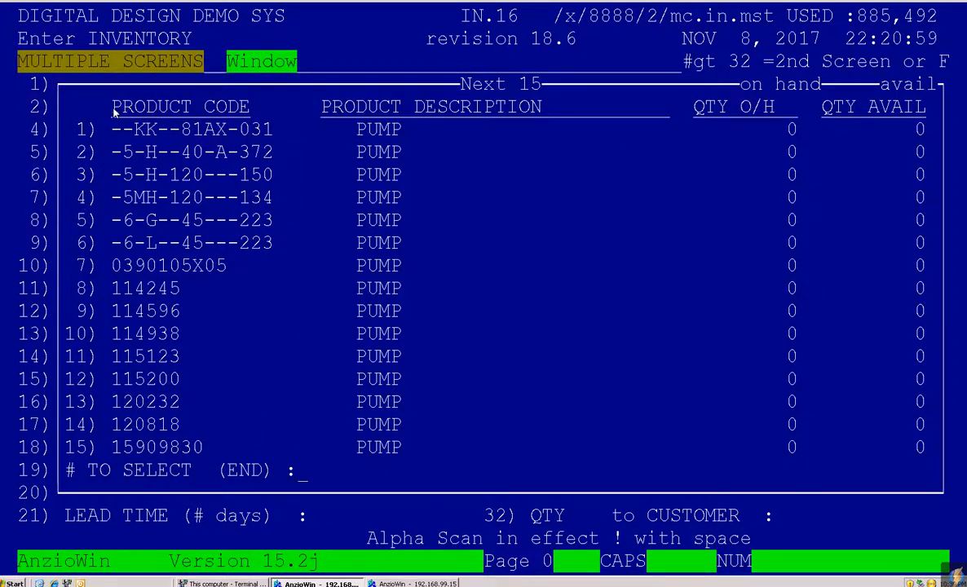
left_click_drag(110, 102, 245, 118)
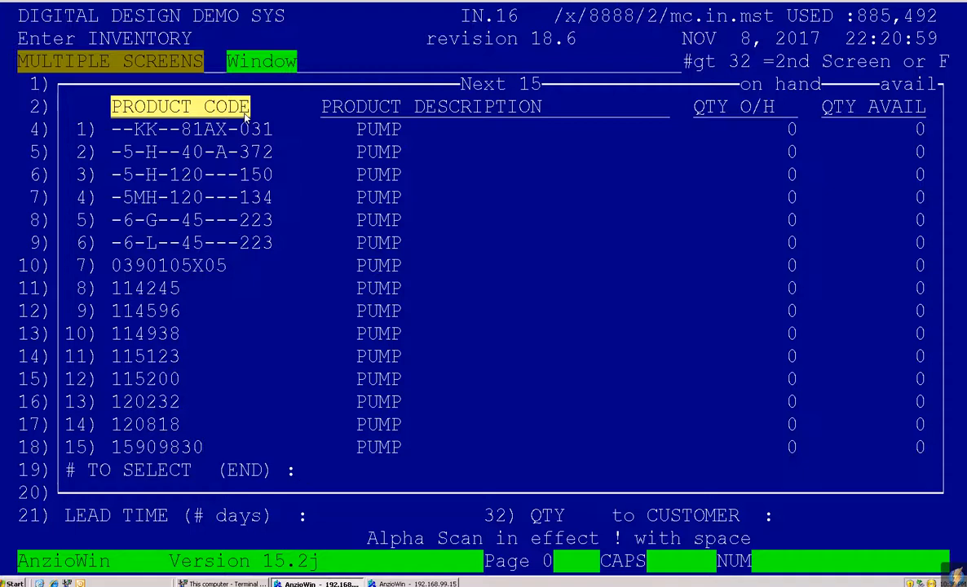
left_click_drag(321, 105, 535, 112)
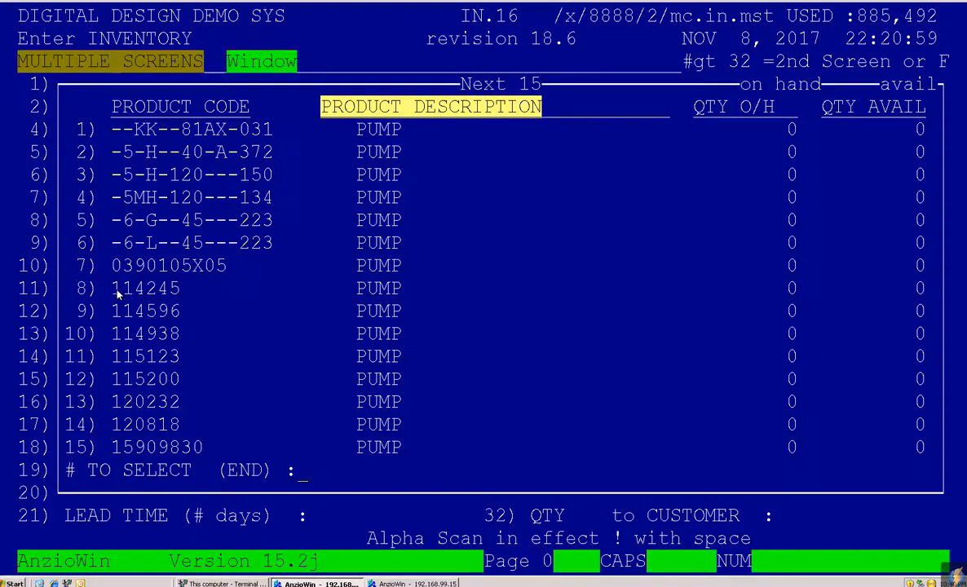
Copy product code 114245 from the pump list and open that item's inventory record.
left_click_drag(115, 285, 163, 291)
right_click(163, 291)
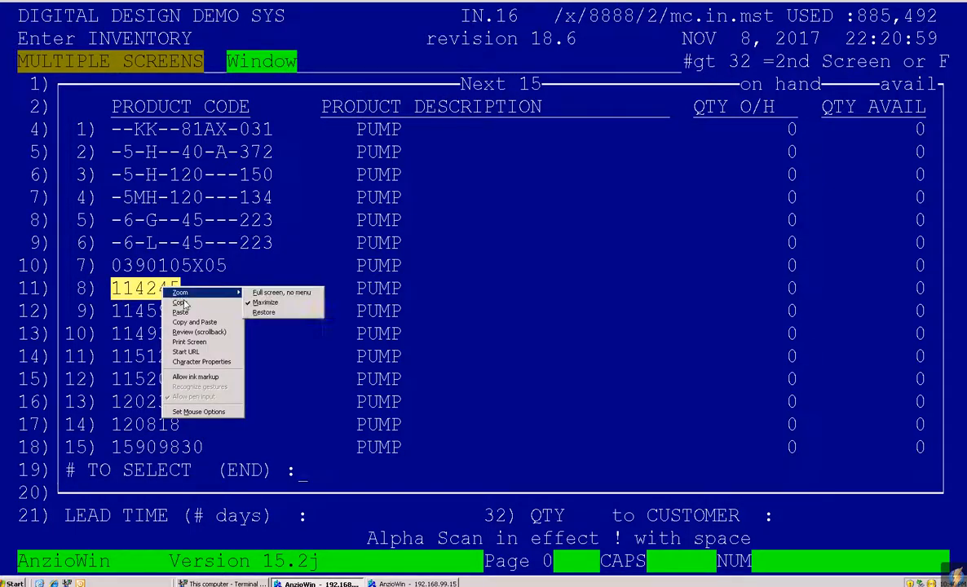
left_click(181, 303)
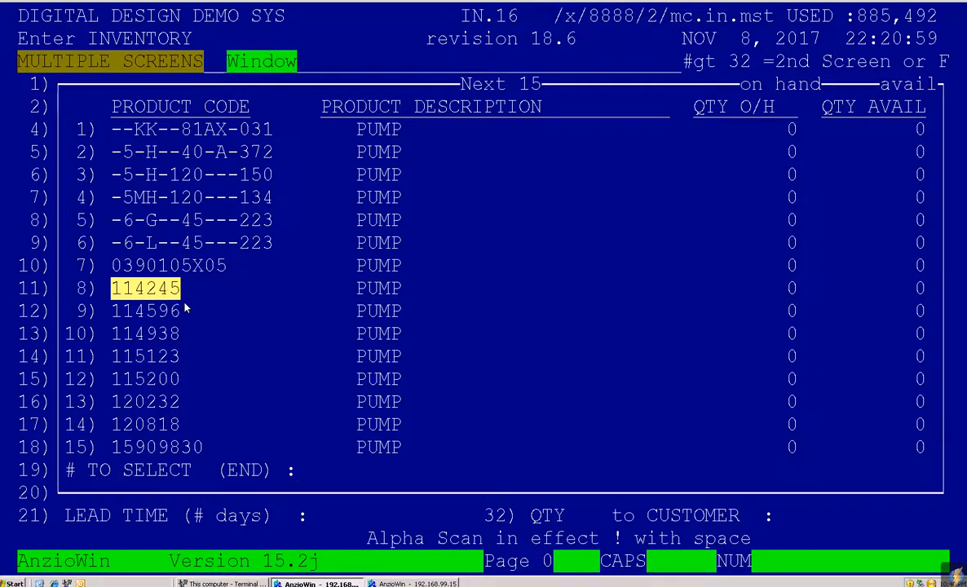
type("8")
key("Return")
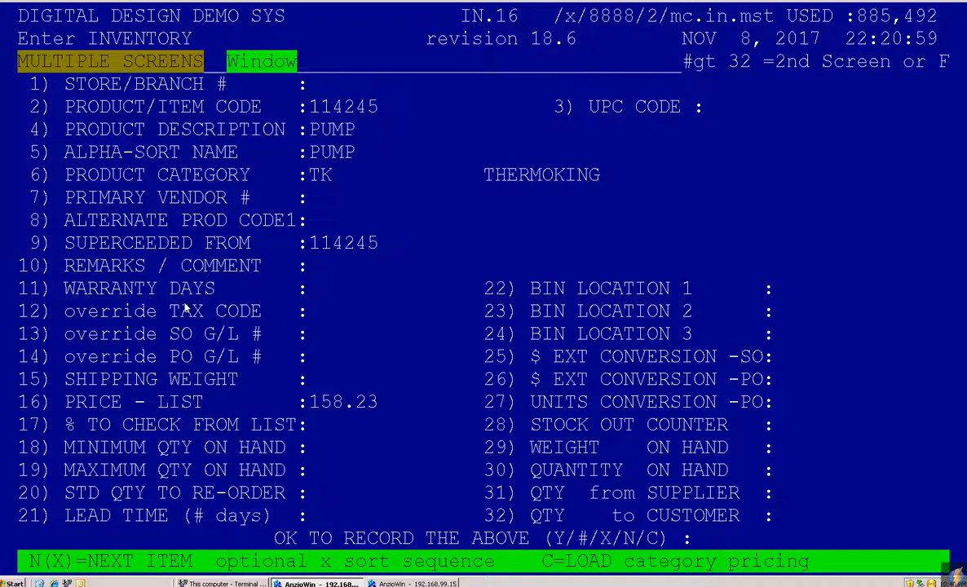
type("4")
key("Return")
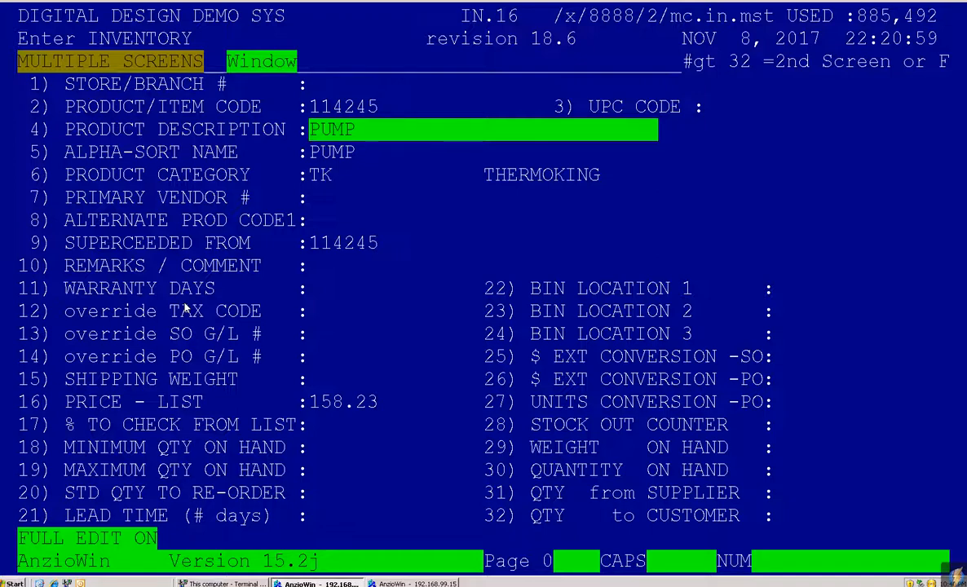
key("Return")
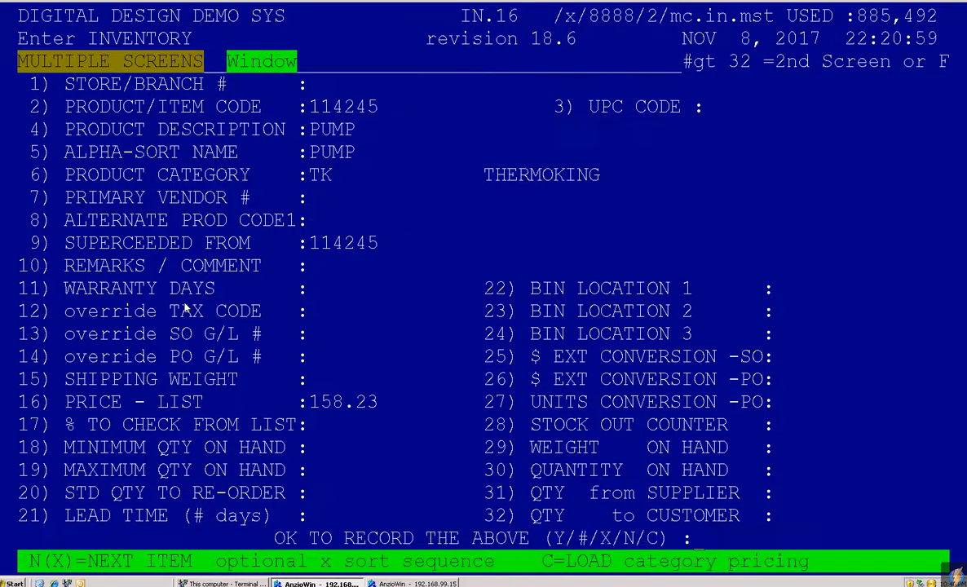
Change the item's alpha-sort name to FMCP and record the change.
type("5")
key("Return")
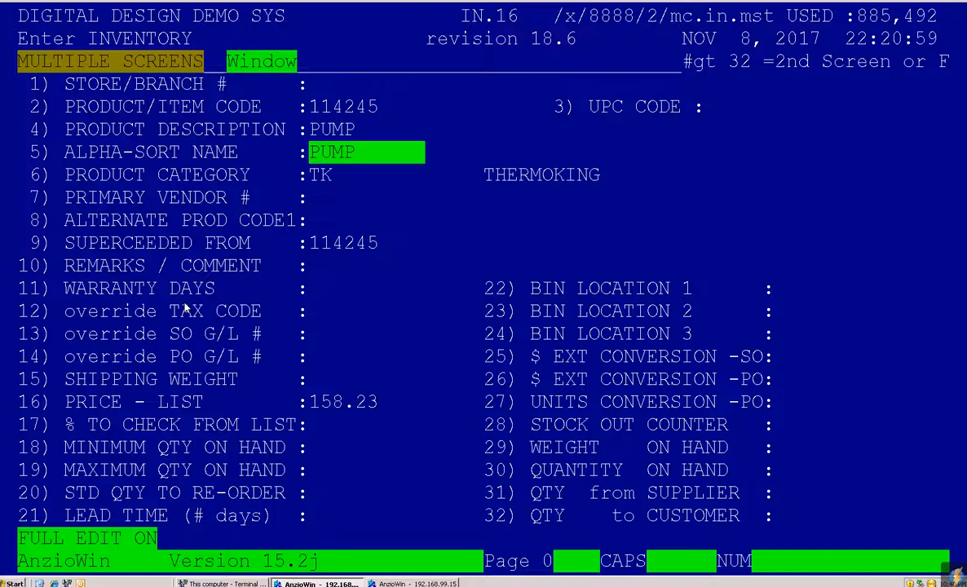
type("FMCP")
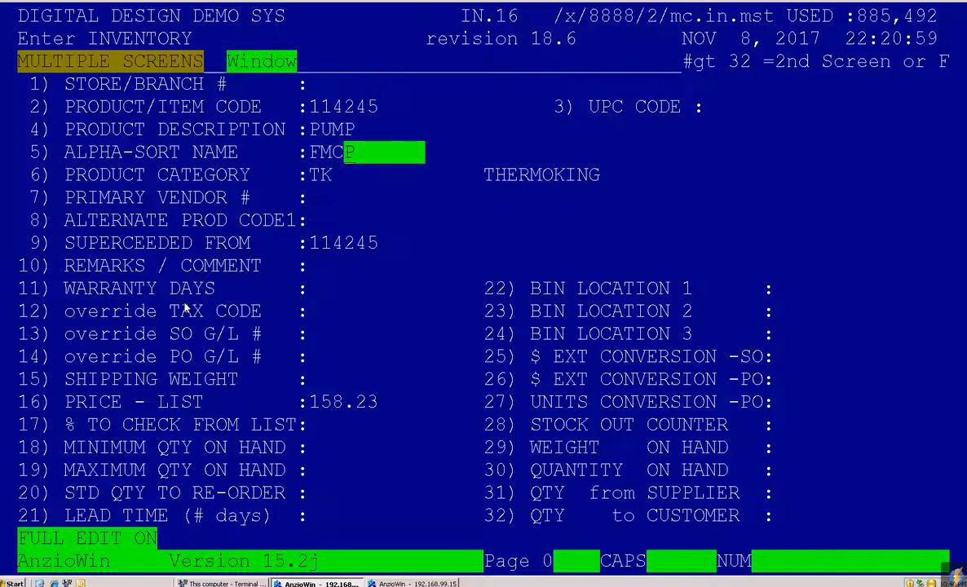
key("Return")
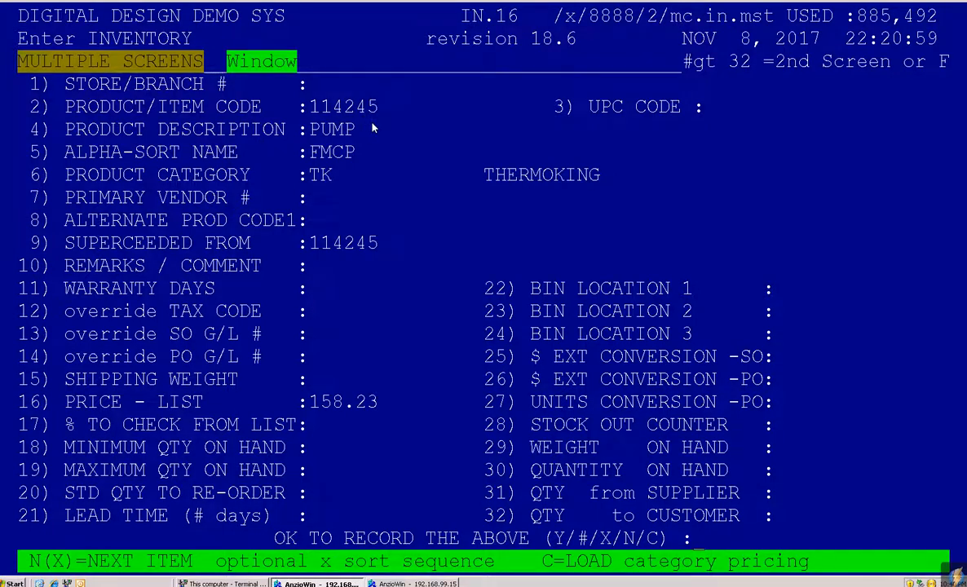
key("Return")
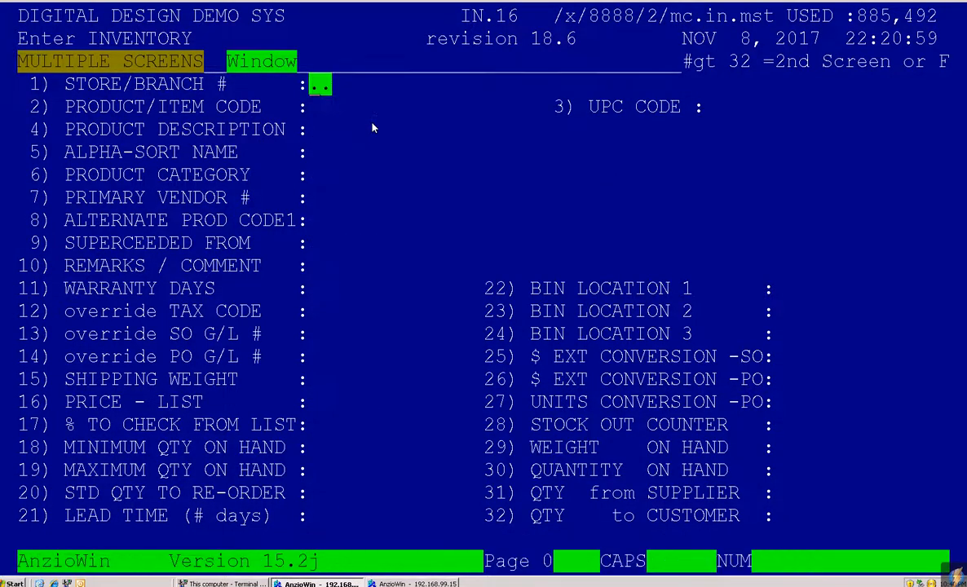
Repeat the alpha lookup "? PUMP" without a store/branch number to check the list, and end the lookup.
key("Return")
type("?")
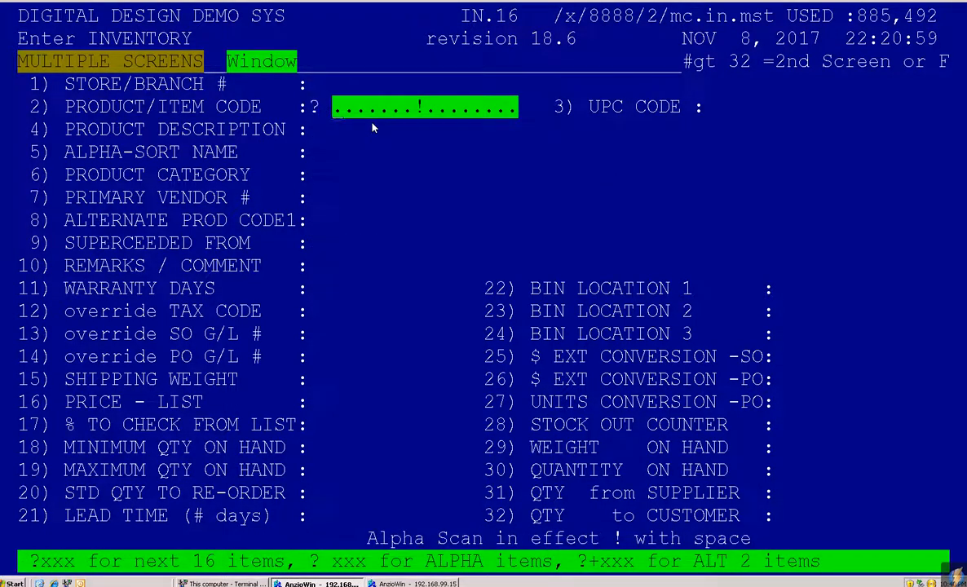
type(" PUMP")
key("Return")
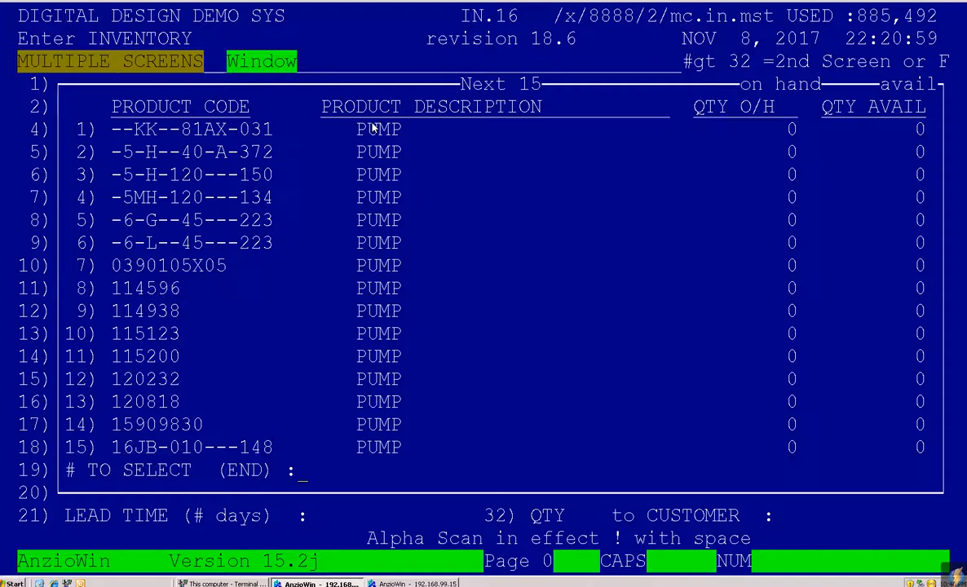
type("END")
key("Return")
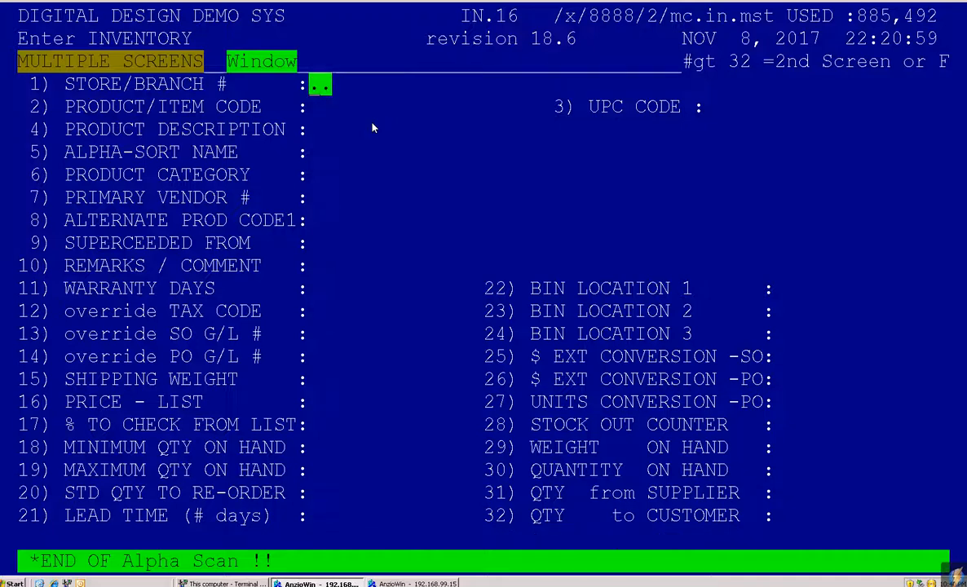
Look up products by alpha name with "? FMC" and open item 114245 from the list.
key("Return")
type("?FM")
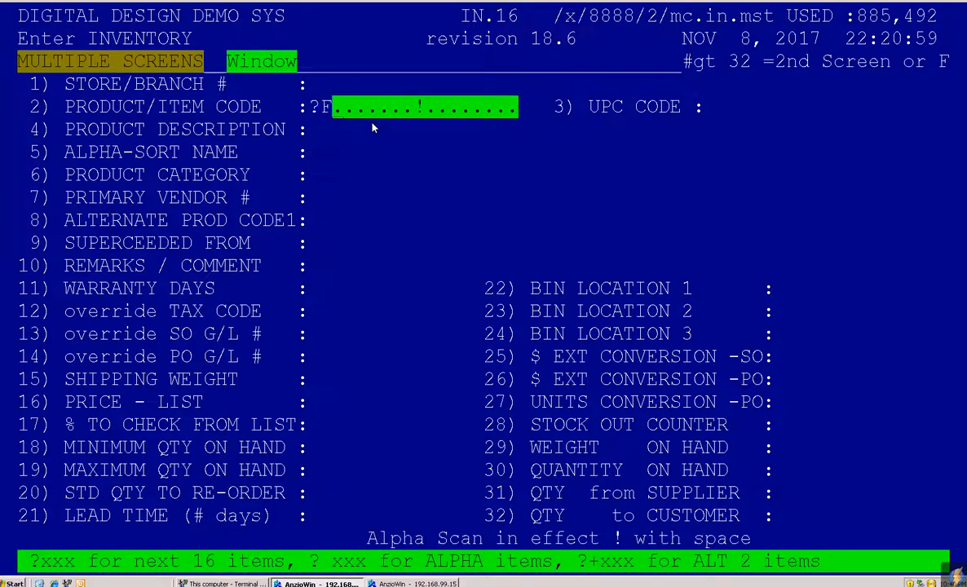
key("BackSpace")
key("BackSpace")
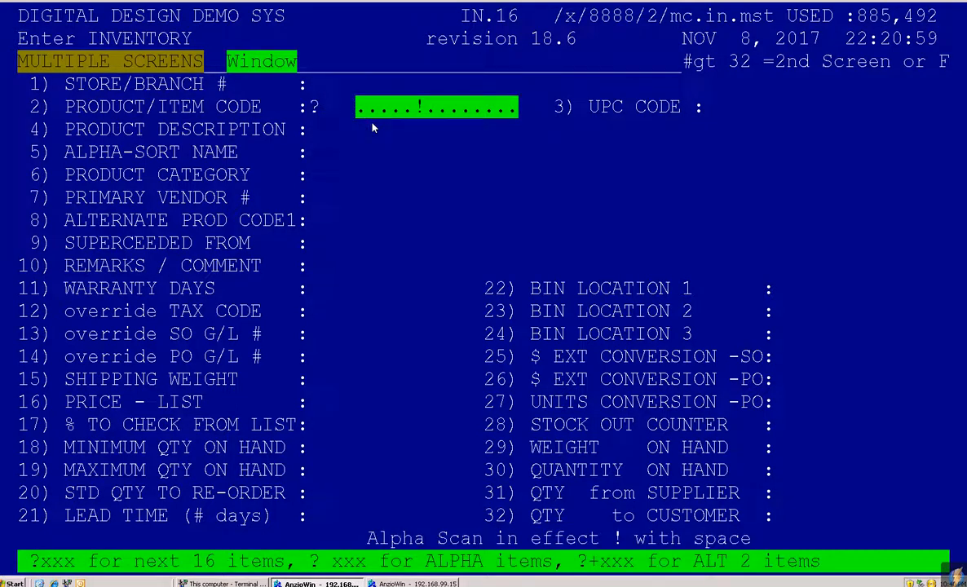
type("FMC")
key("Return")
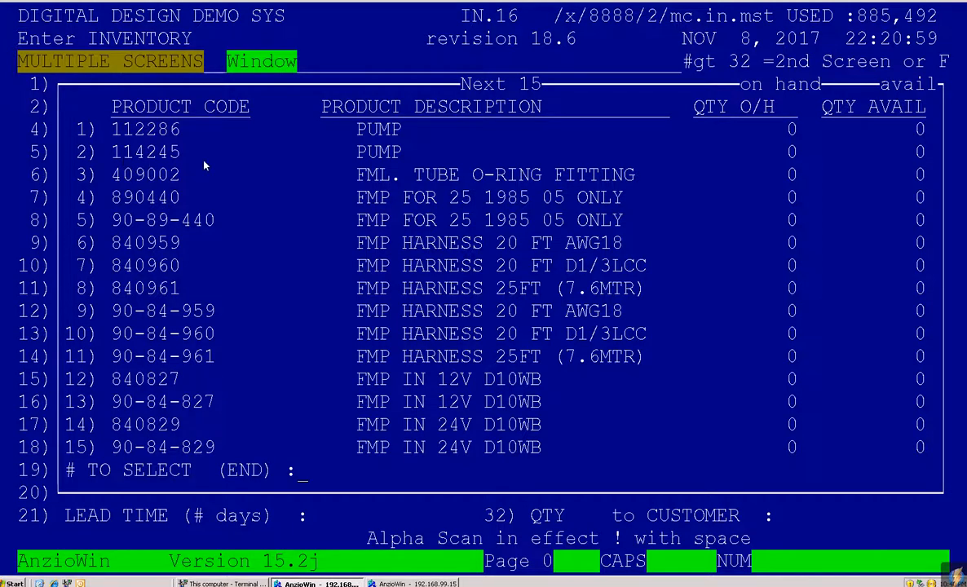
left_click(125, 155)
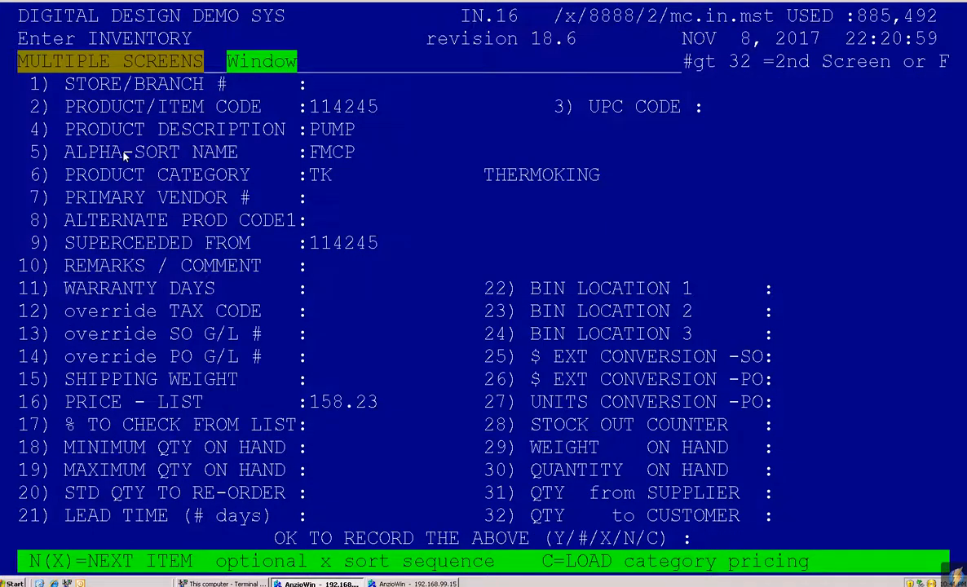
Set the item's alpha-sort name back to PUMP and record the change.
left_click(125, 156)
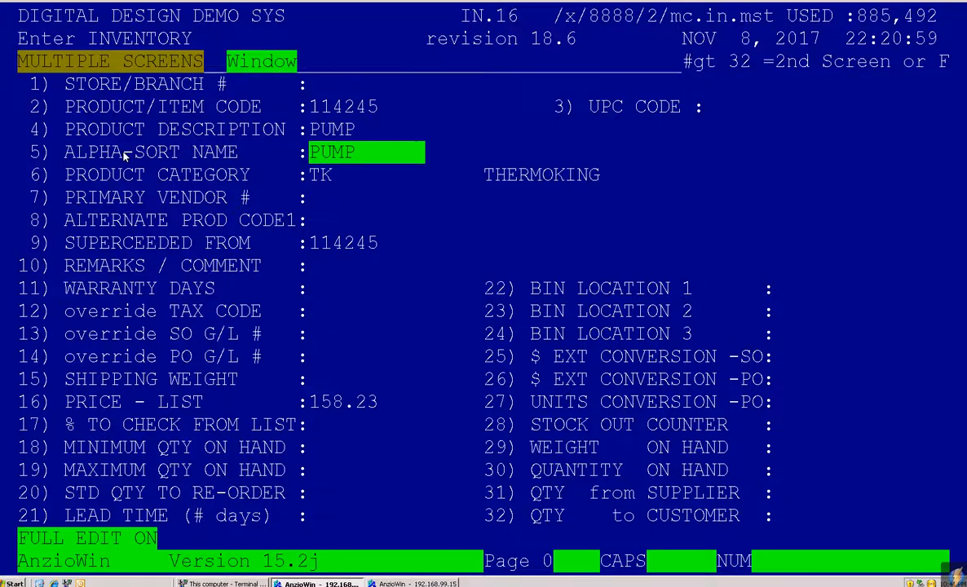
key("Return")
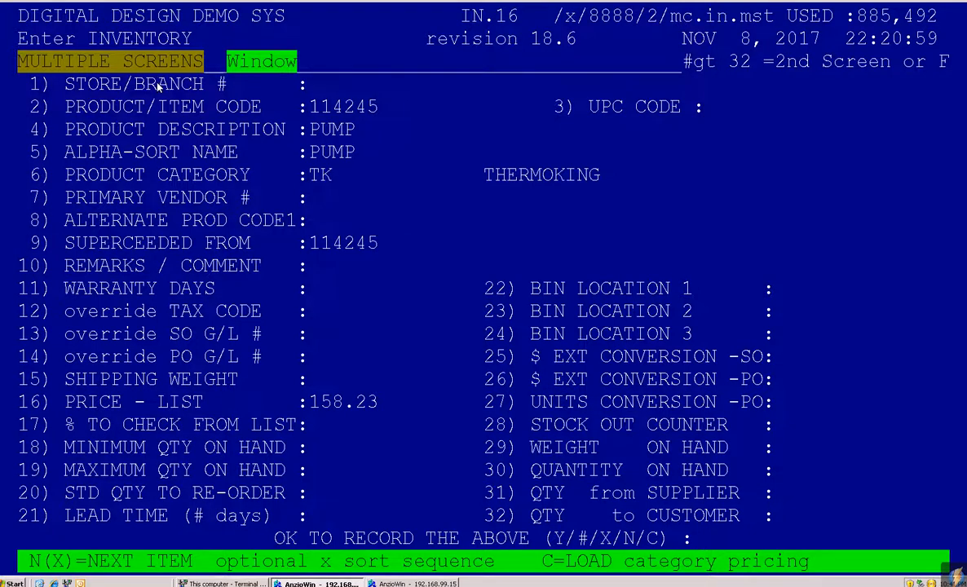
key("Return")
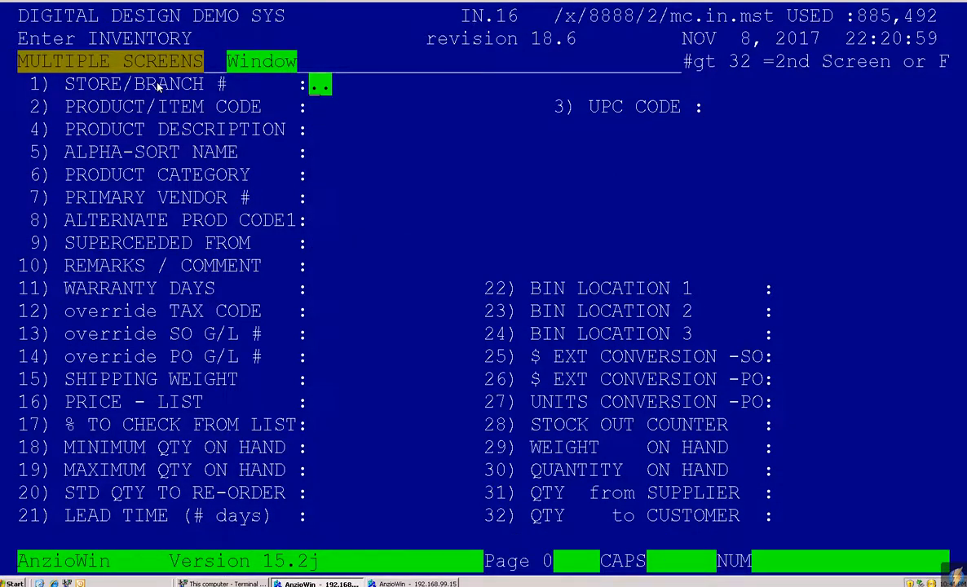
Leave the store/branch number blank and read through both help pages for the product/item code field.
key("Return")
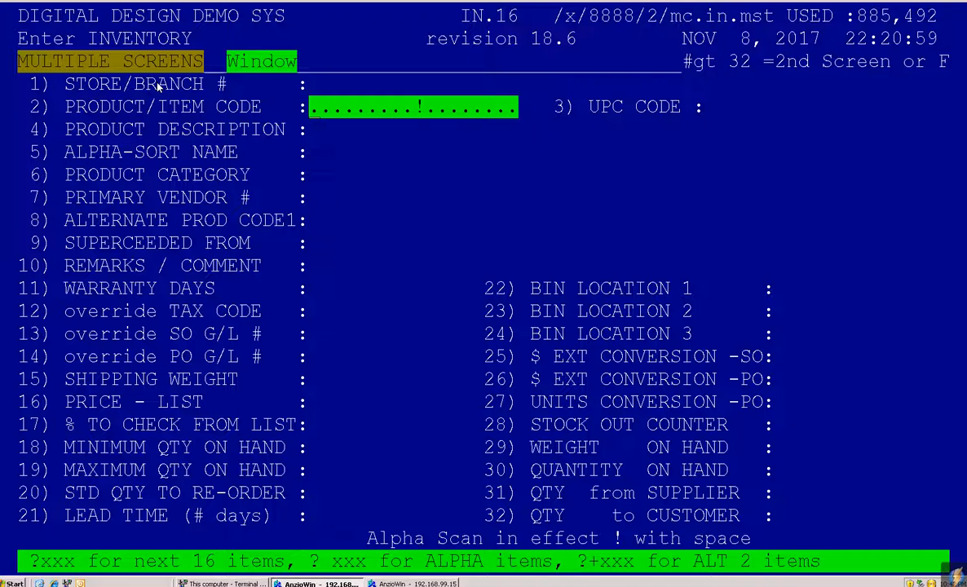
type("/")
key("BackSpace")
type("?")
key("Return")
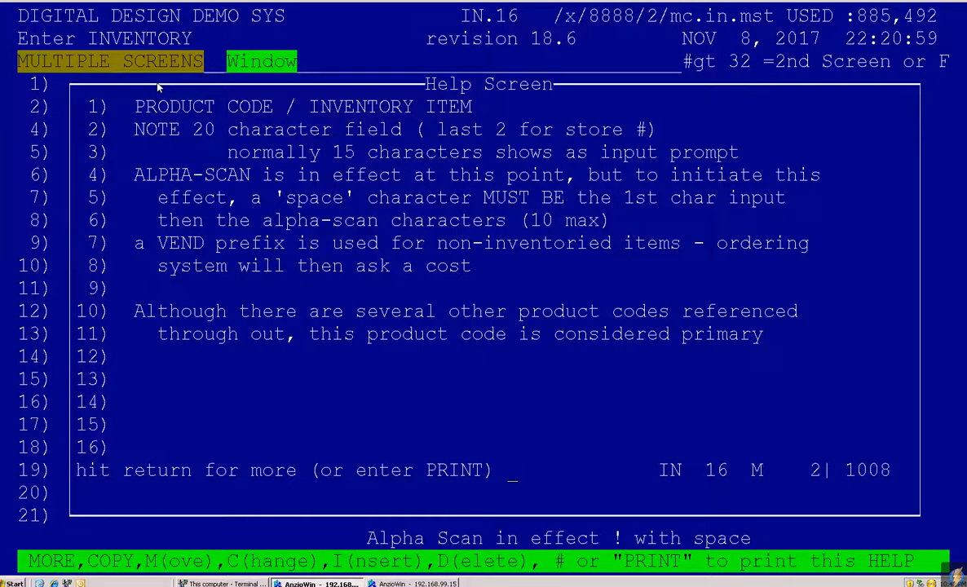
key("Return")
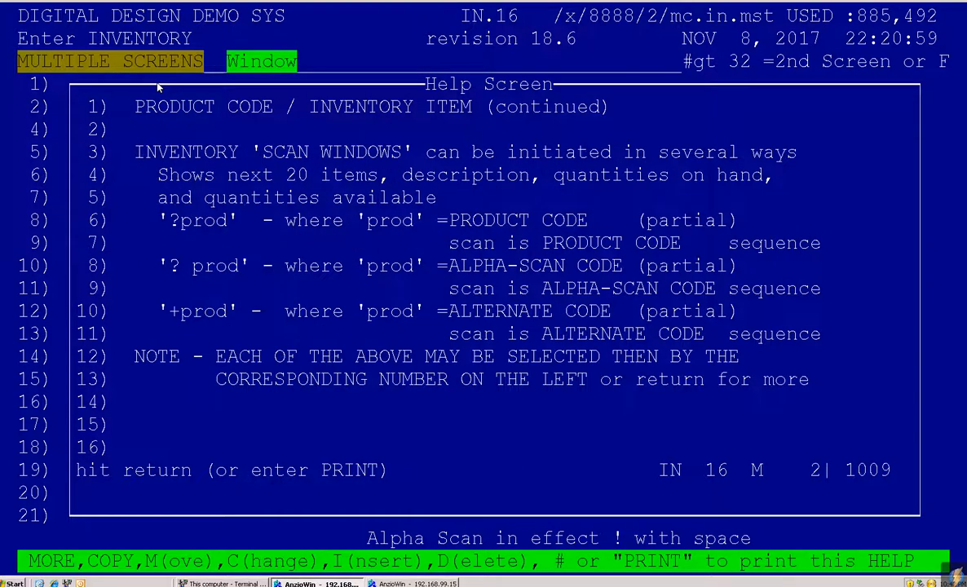
key("Return")
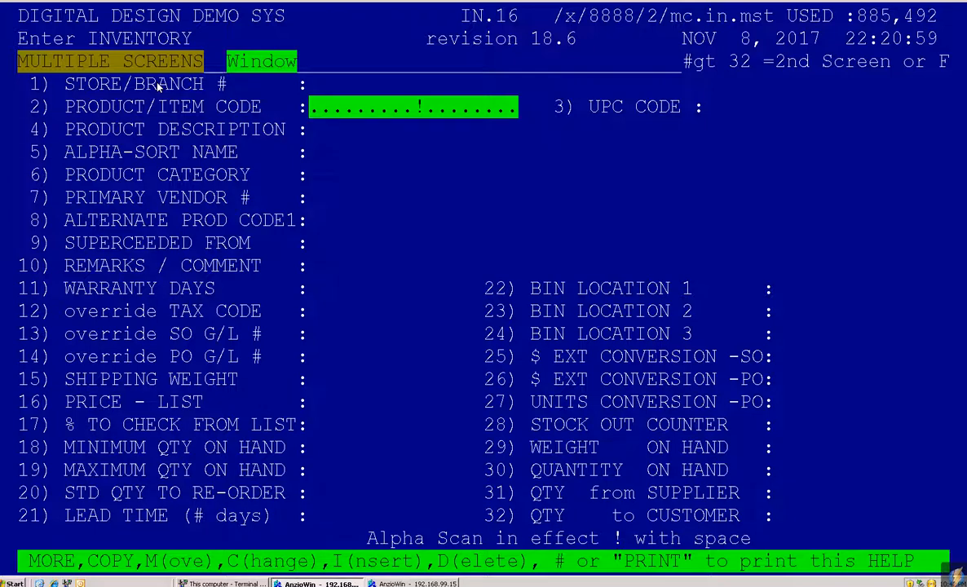
Start a new inventory item with product code 40-30059-00 and the description START.
type("40")
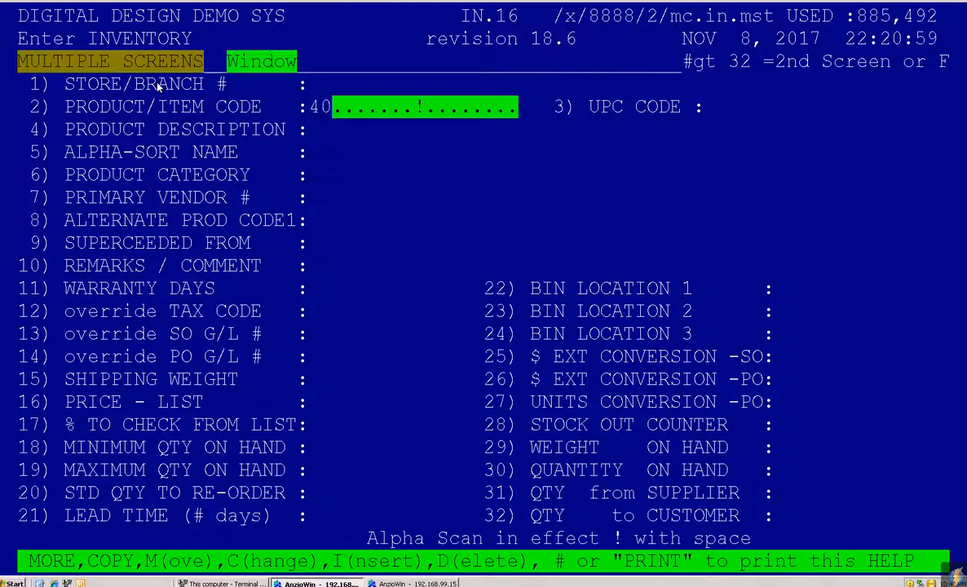
type("-3005")
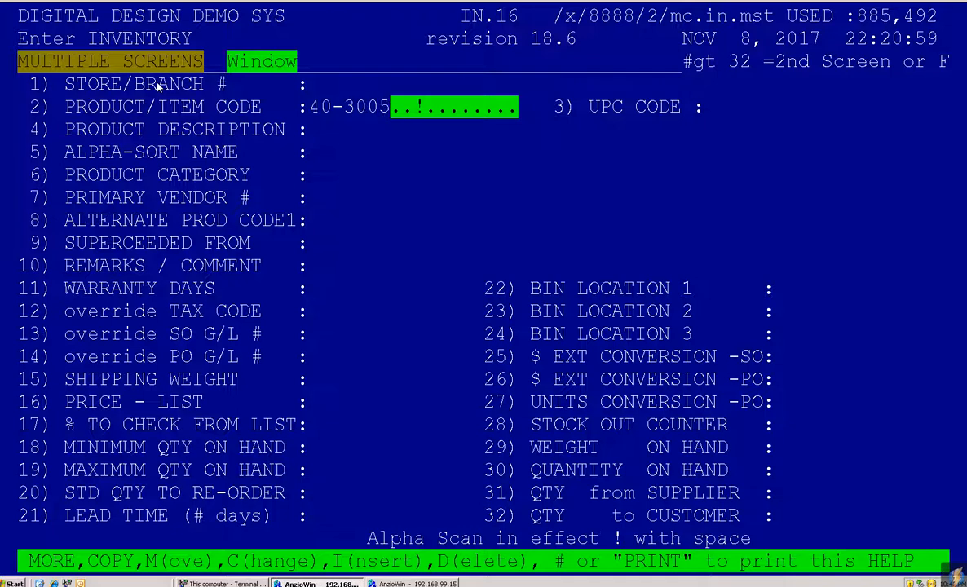
type("9-00")
key("Return")
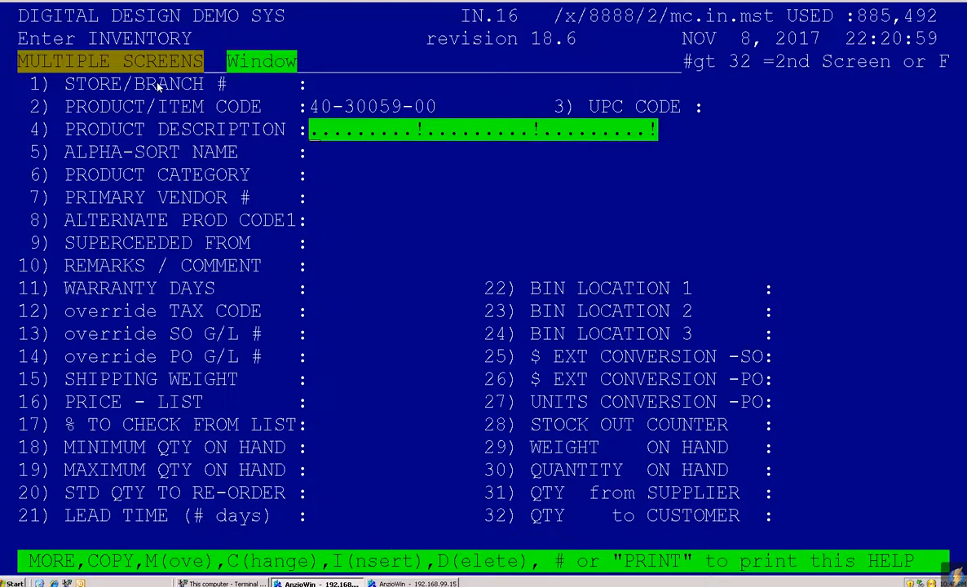
type("START")
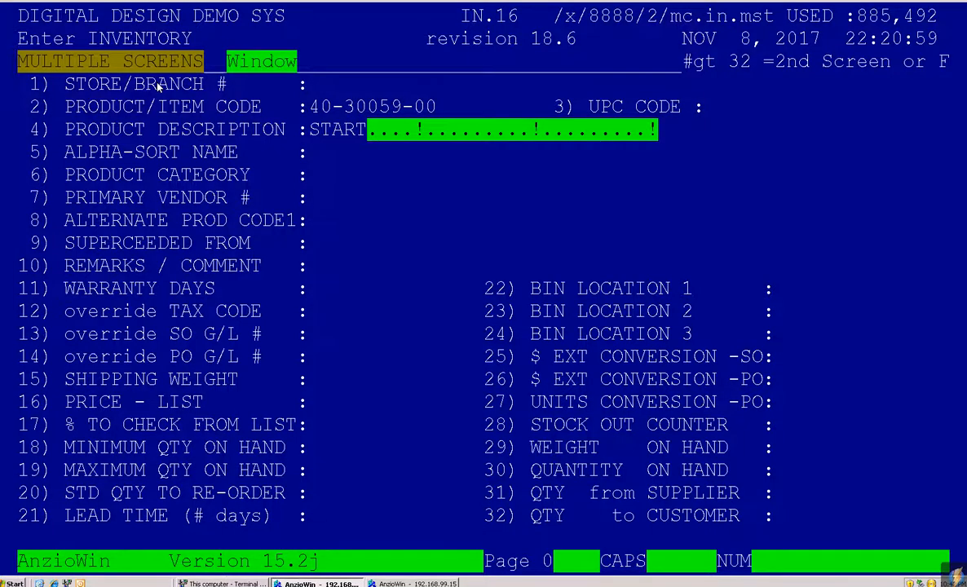
key("Return")
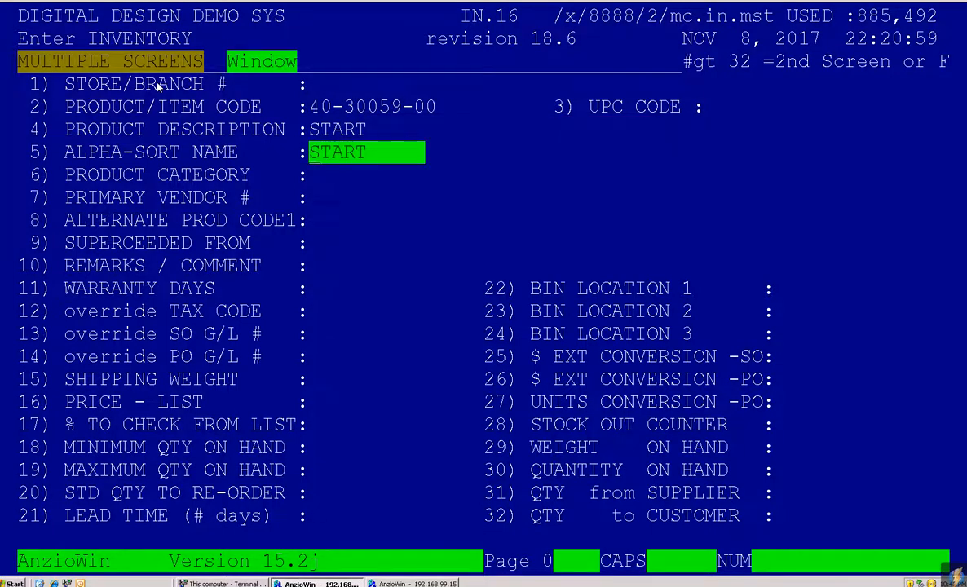
Extend the product description to STARTER and accept STARTER as the alpha-sort name.
key("Up")
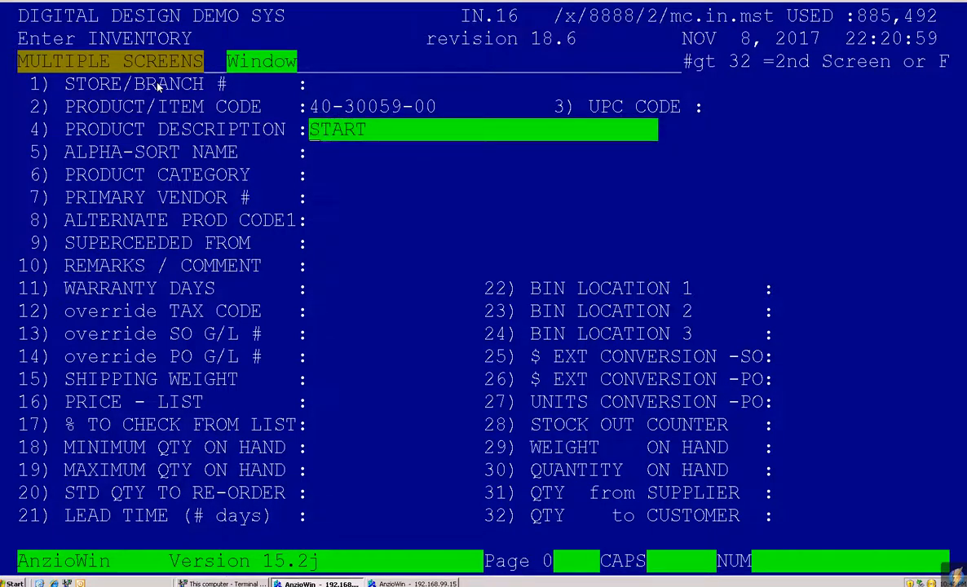
key("Right")
key("Right")
key("Right")
key("Right")
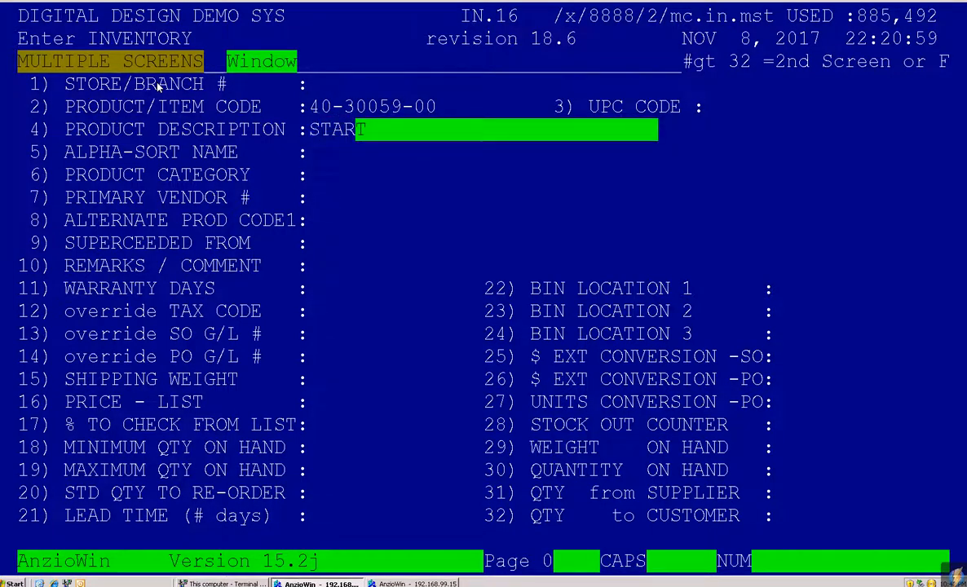
key("Right")
type("ER")
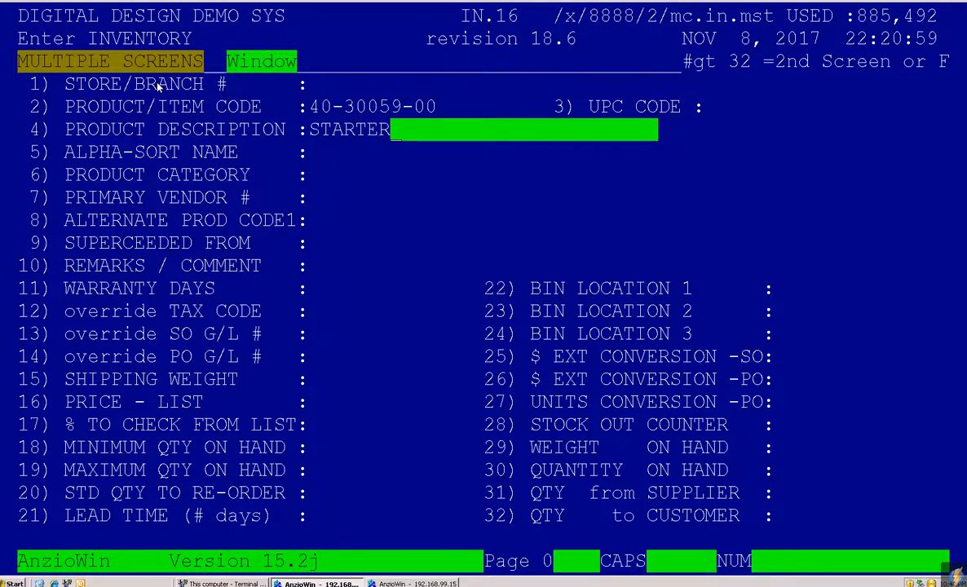
key("Return")
key("Return")
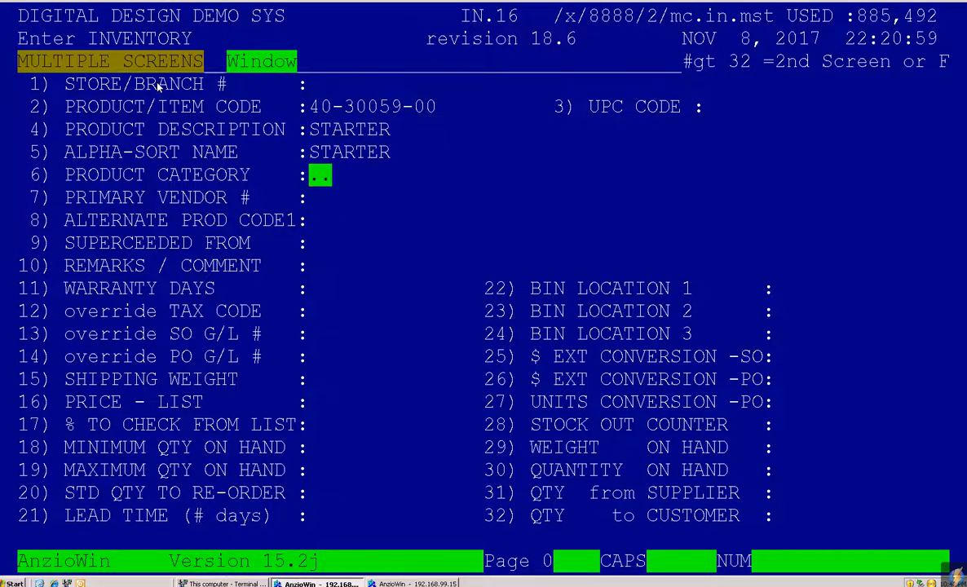
Assign the new item to product category CT and primary vendor 1000.
type("CT")
key("Return")
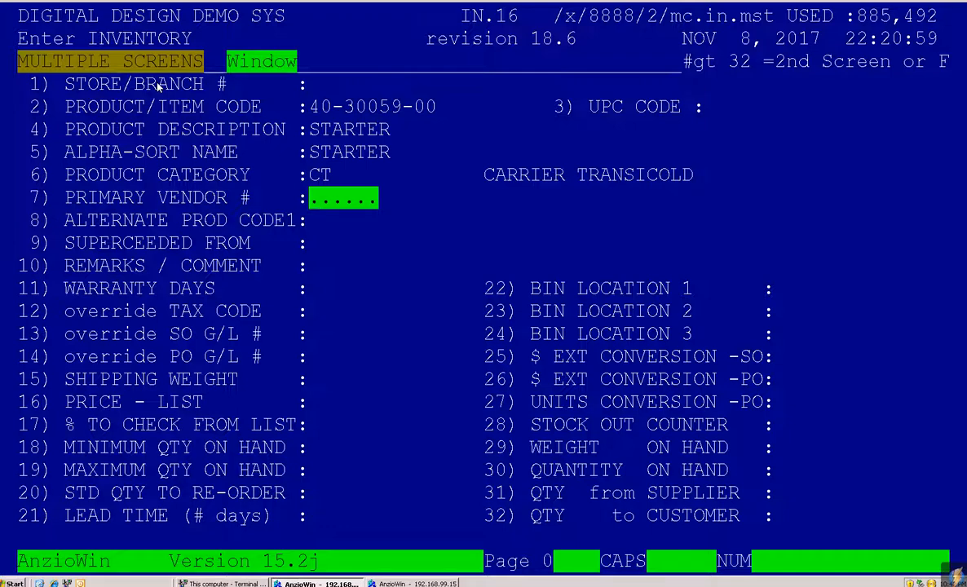
type("1000")
key("Return")
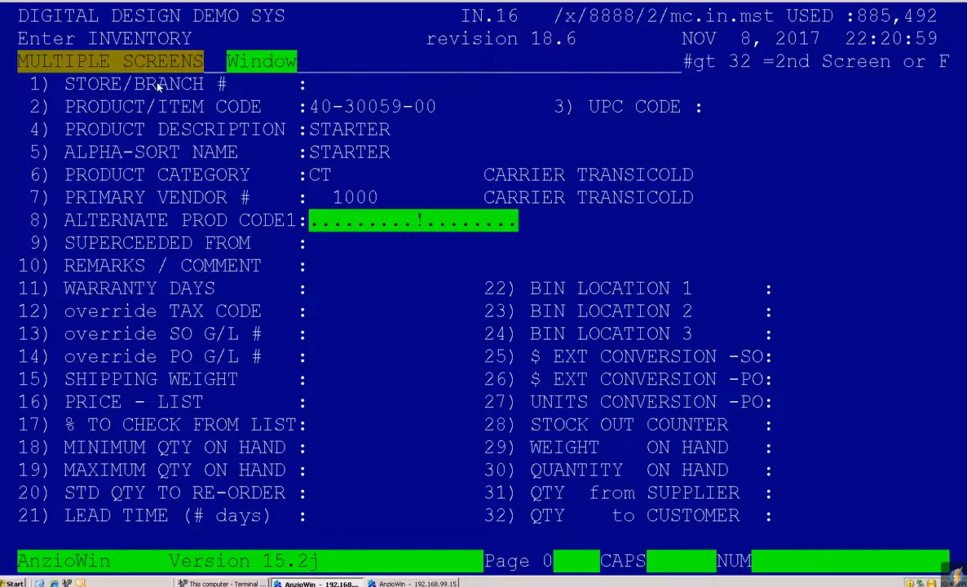
Leave the alternate product code, superseded-from and remarks fields of the new item blank.
left_click_drag(298, 99, 408, 106)
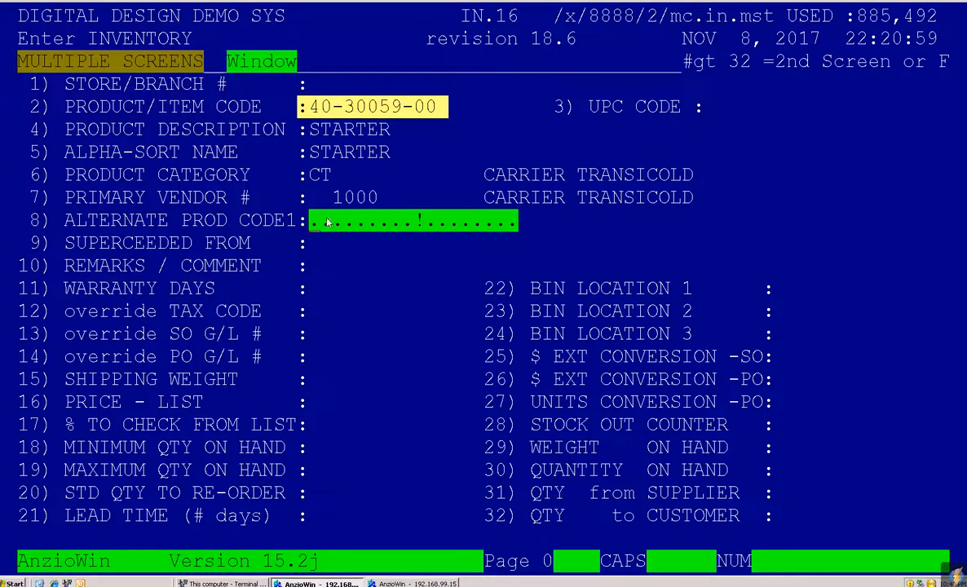
left_click_drag(326, 222, 418, 220)
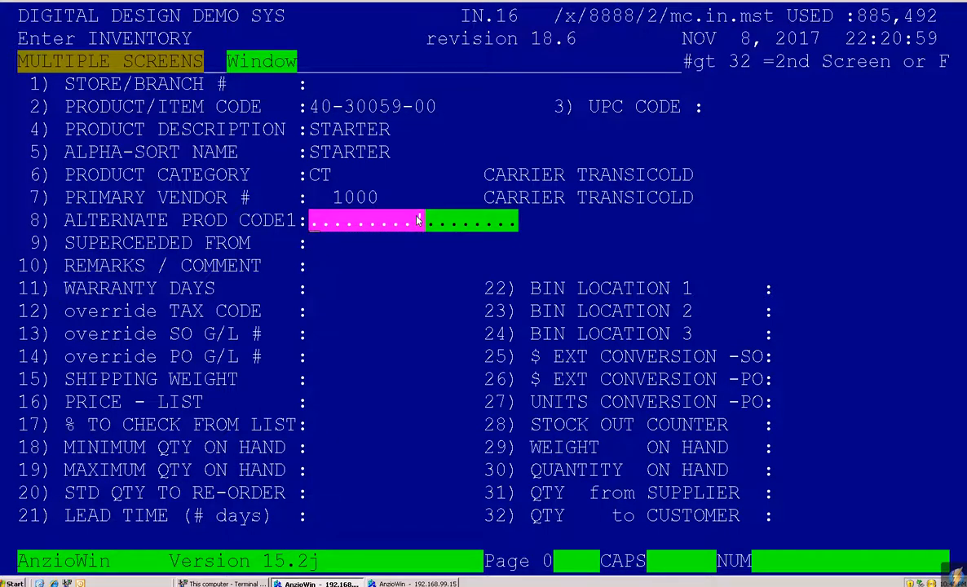
left_click(307, 107)
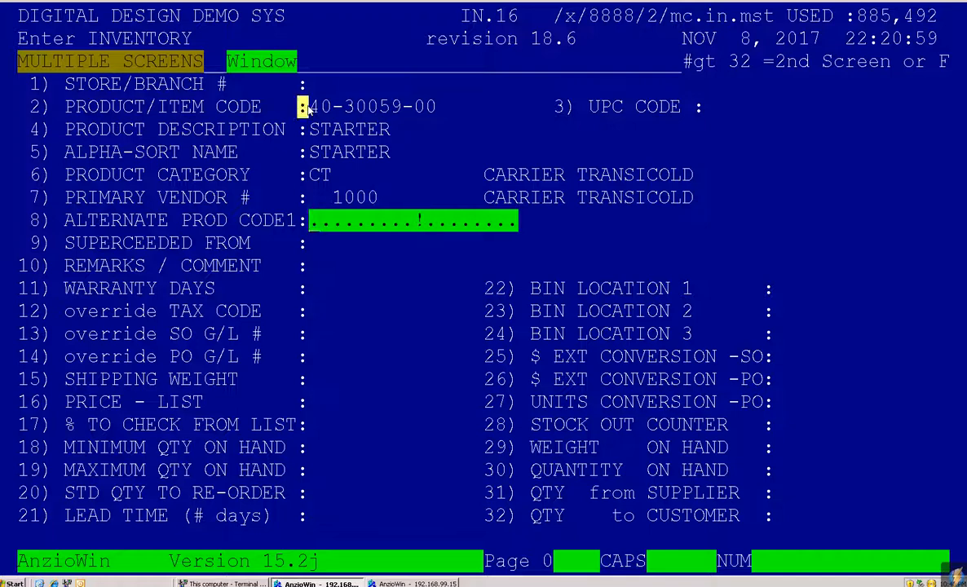
left_click_drag(307, 106, 434, 107)
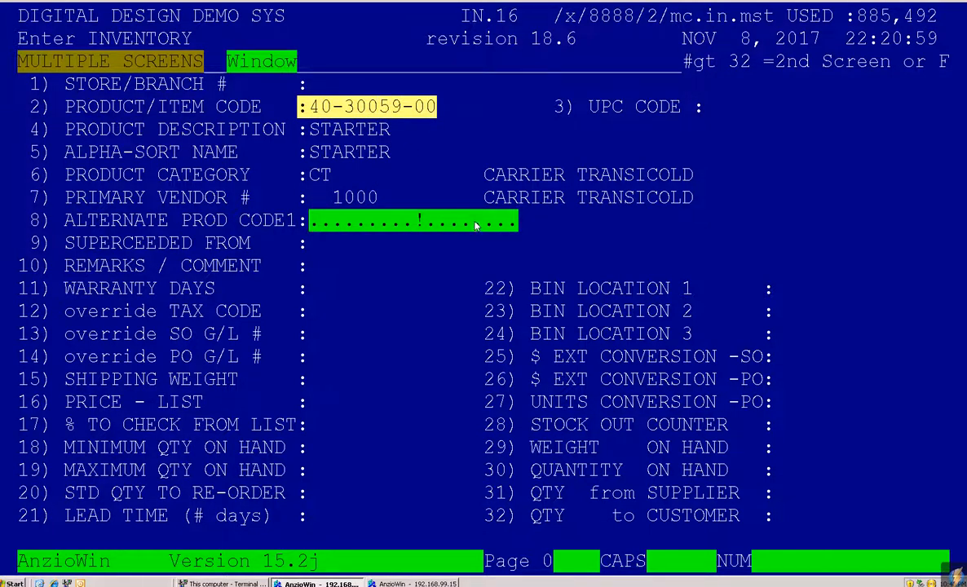
key("Return")
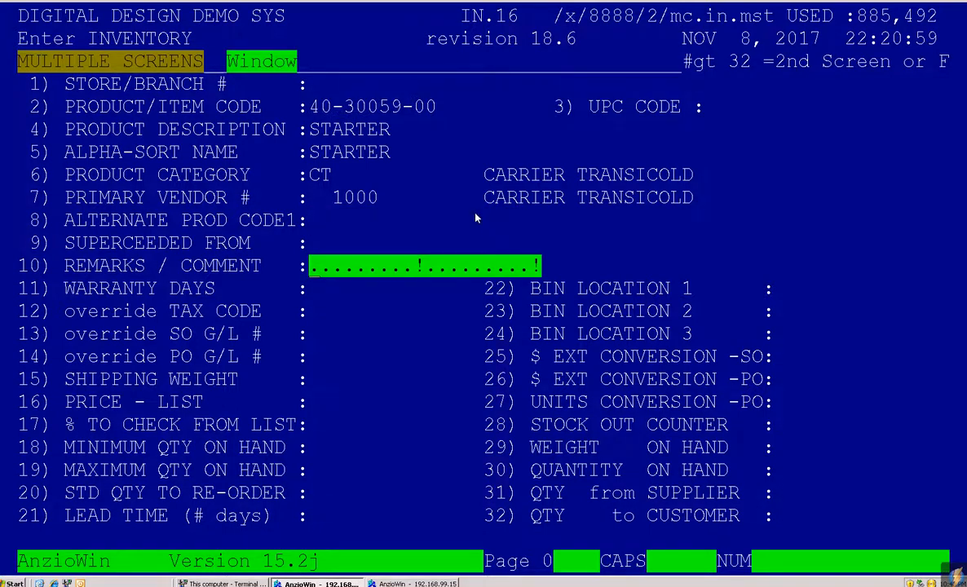
left_click_drag(69, 243, 258, 250)
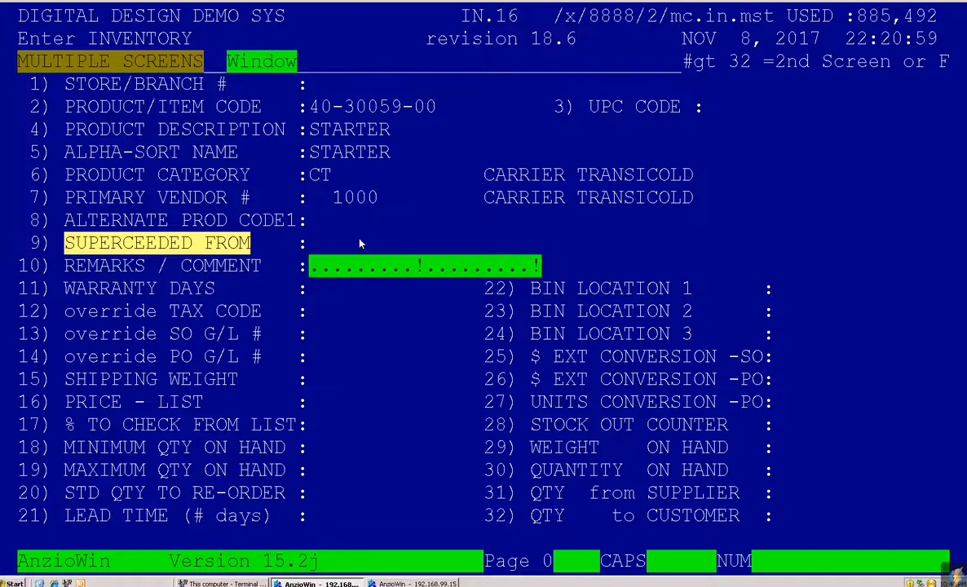
key("Return")
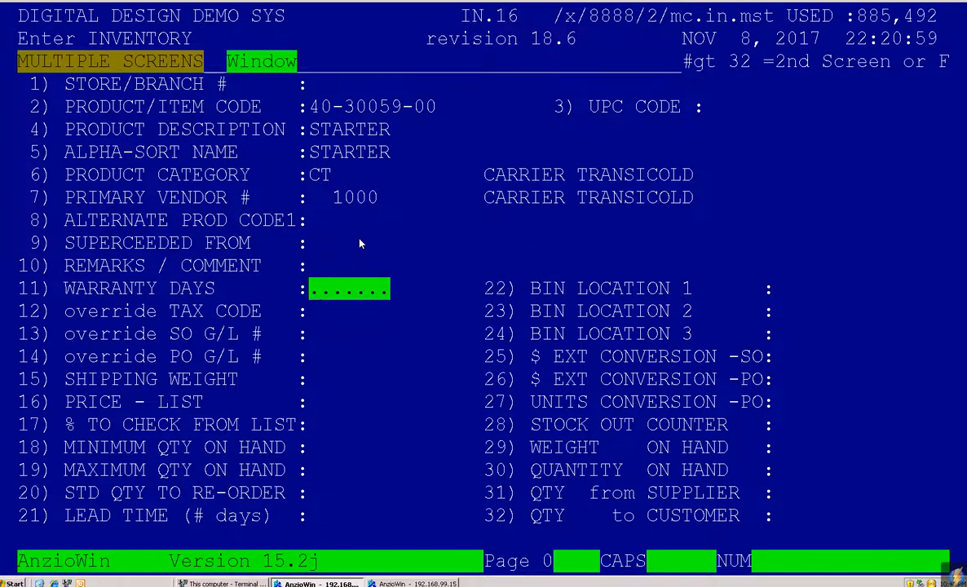
Set the warranty to 90 days and leave the override tax code blank.
type("90")
key("Return")
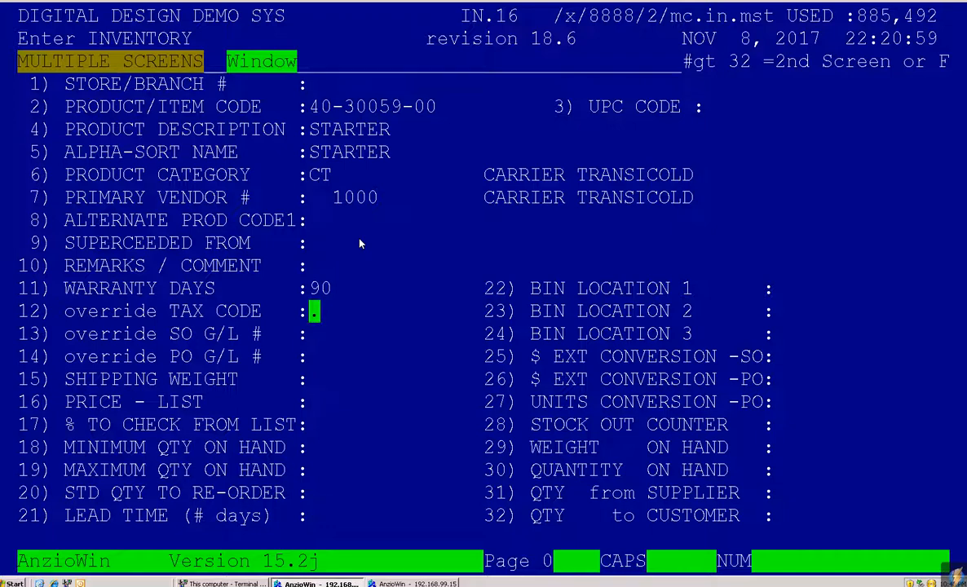
type("L")
key("BackSpace")
key("Return")
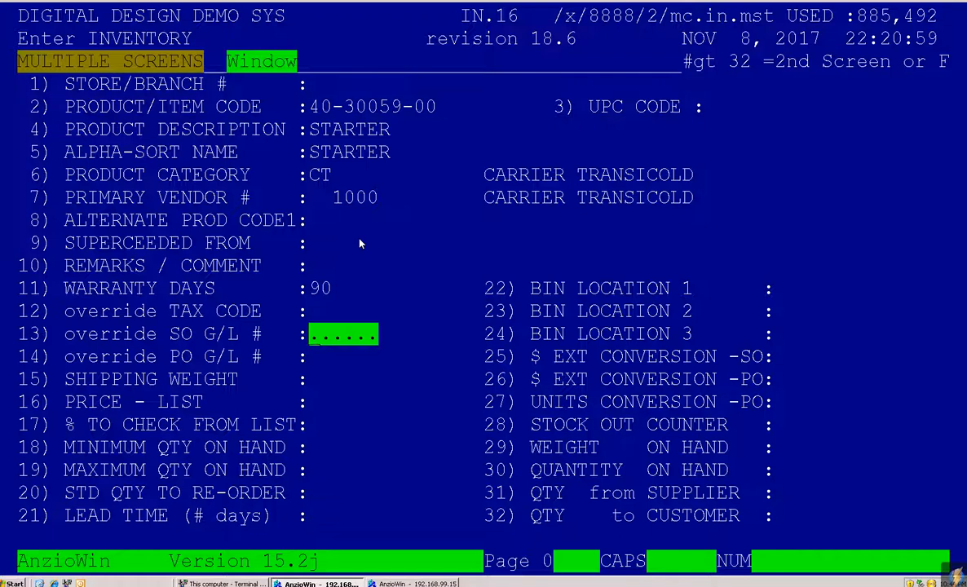
Leave the SO and PO G/L overrides and shipping weight blank, and set the list price to 49.95.
key("Return")
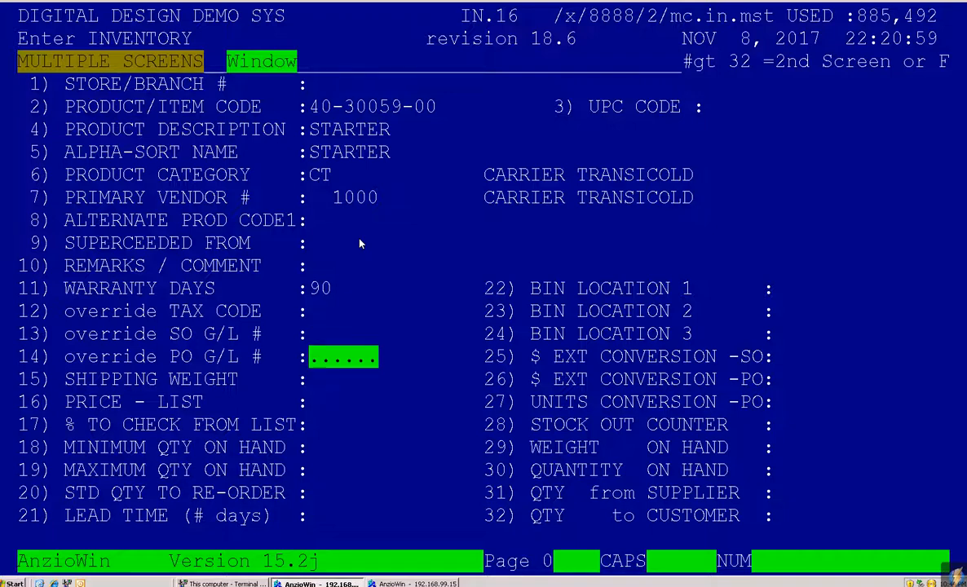
key("Return")
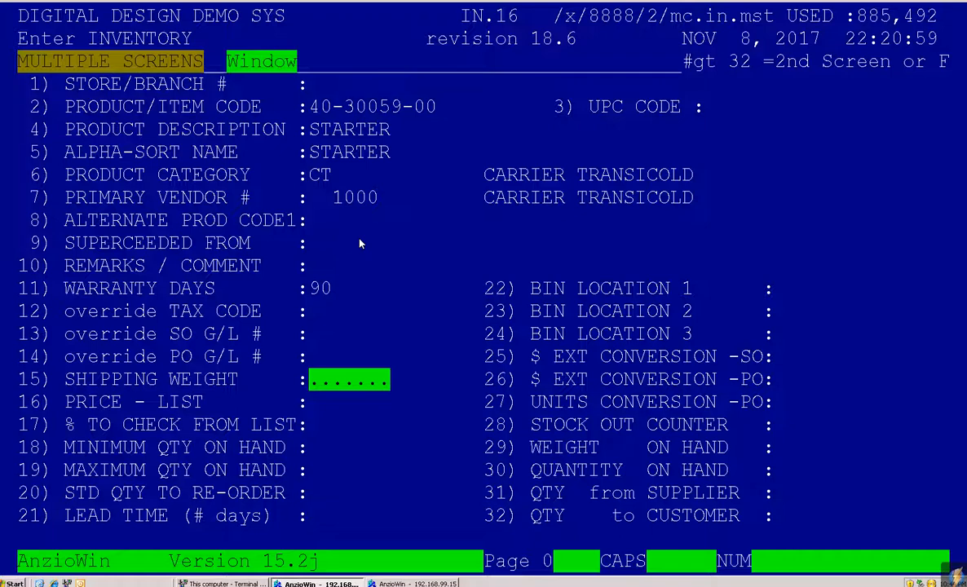
key("Return")
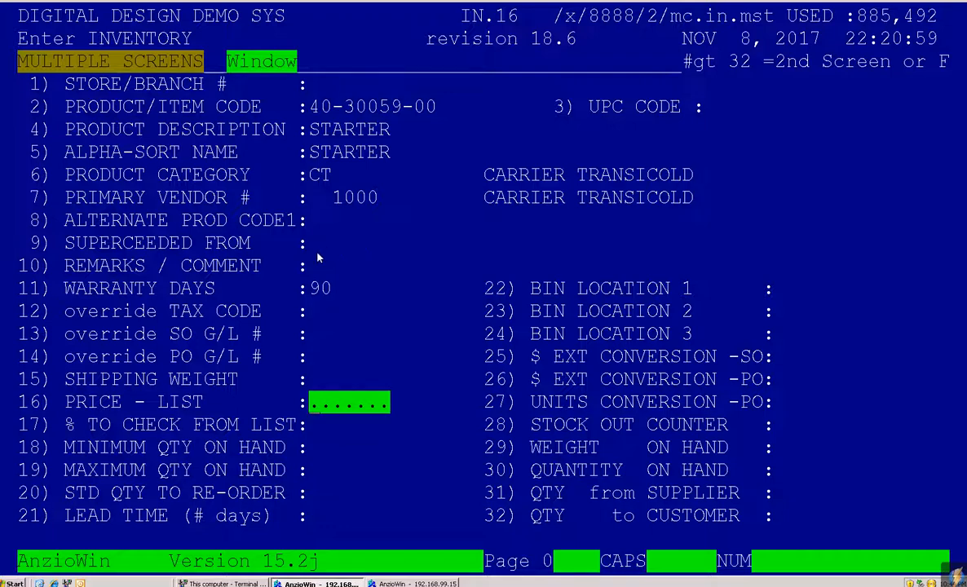
type("49.95")
key("Return")
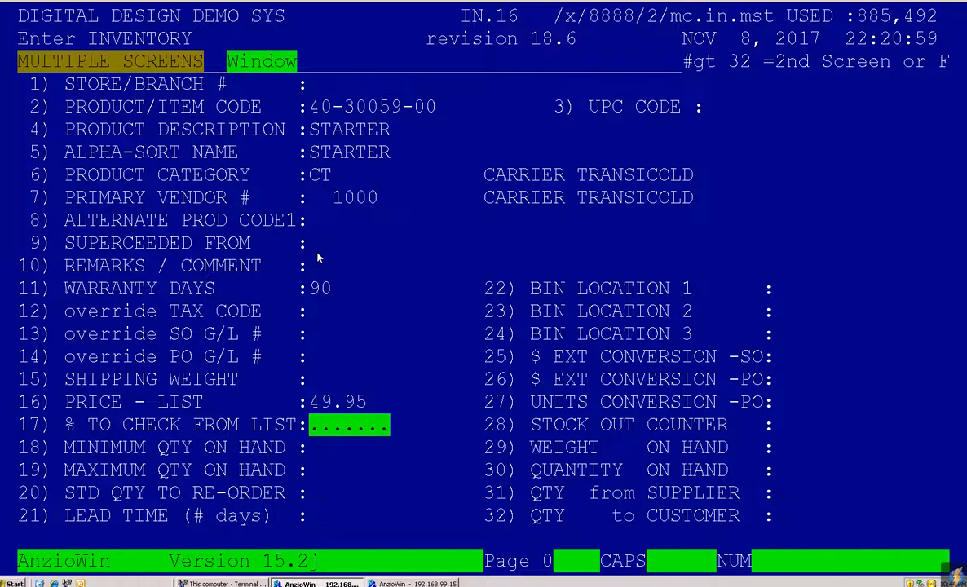
Consult the help for the percentage to check from list, and set the new item's percentage to .3.
type("30")
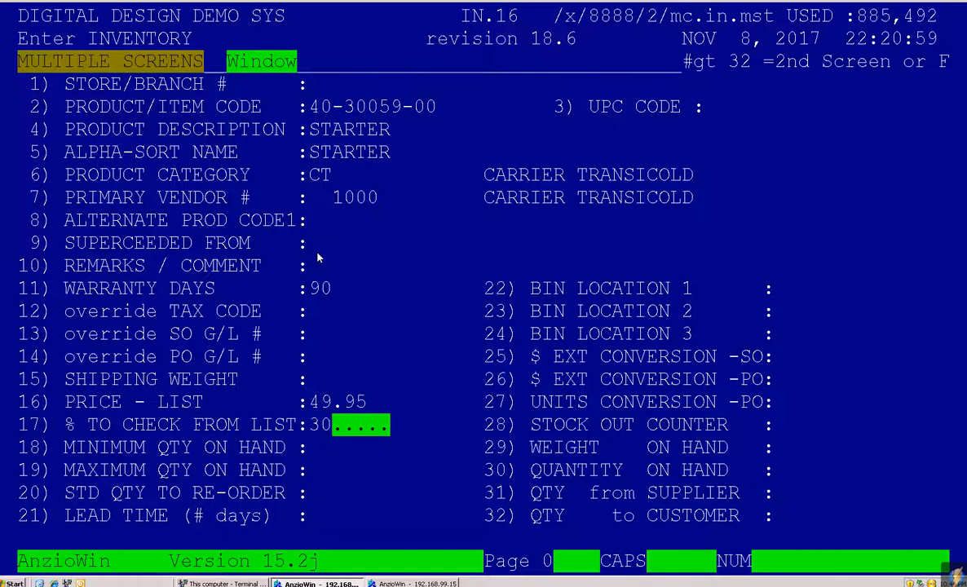
key("Return")
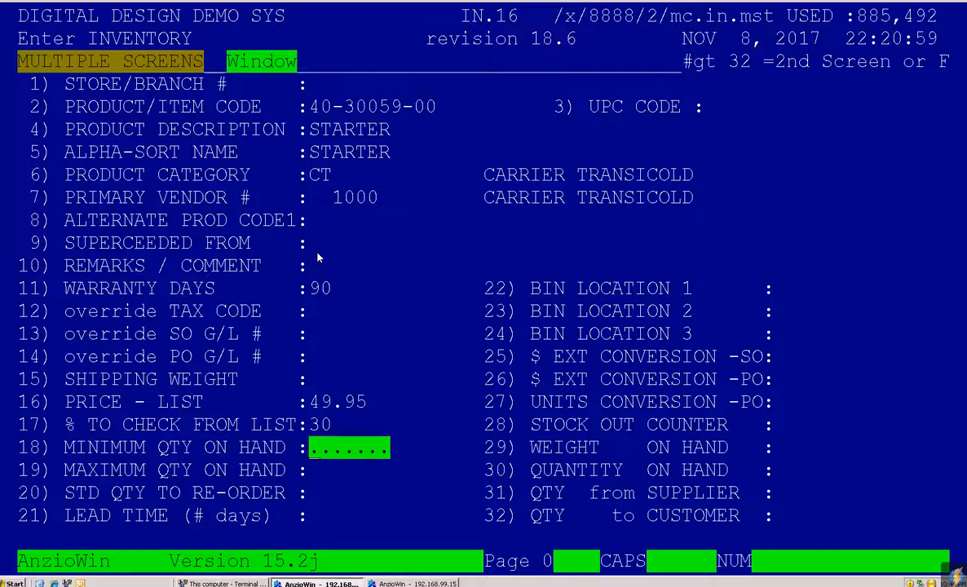
key("Up")
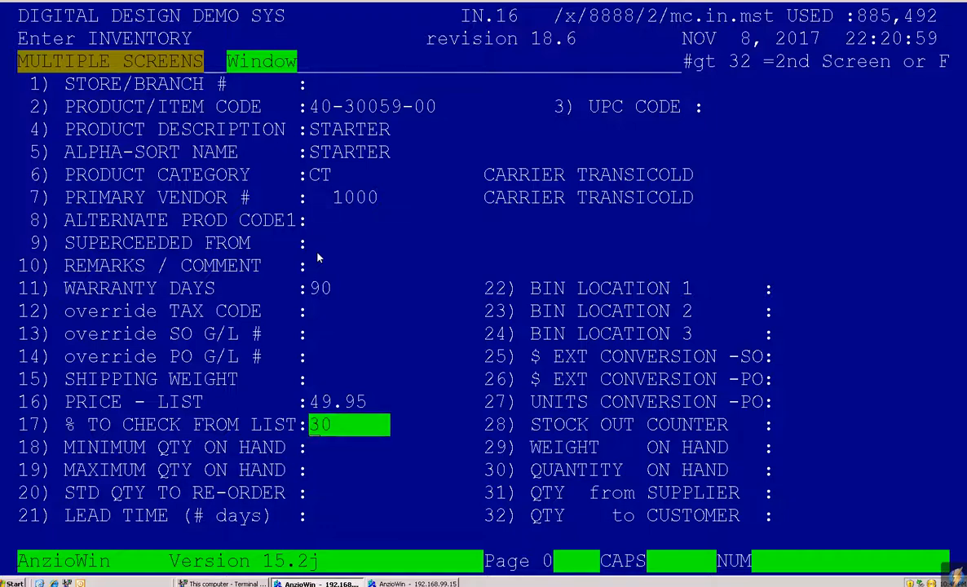
type("?")
key("Return")
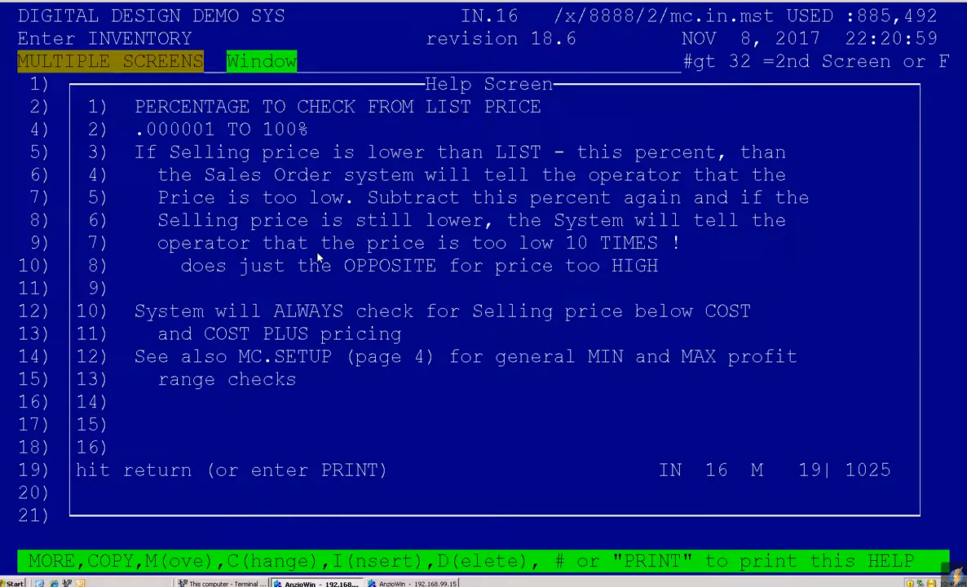
key("Return")
type(".3")
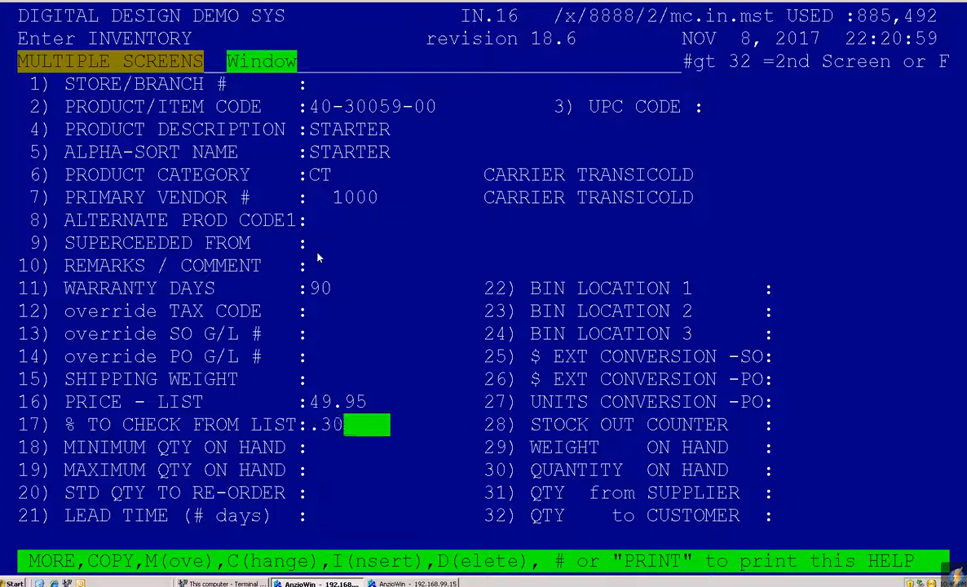
key("Return")
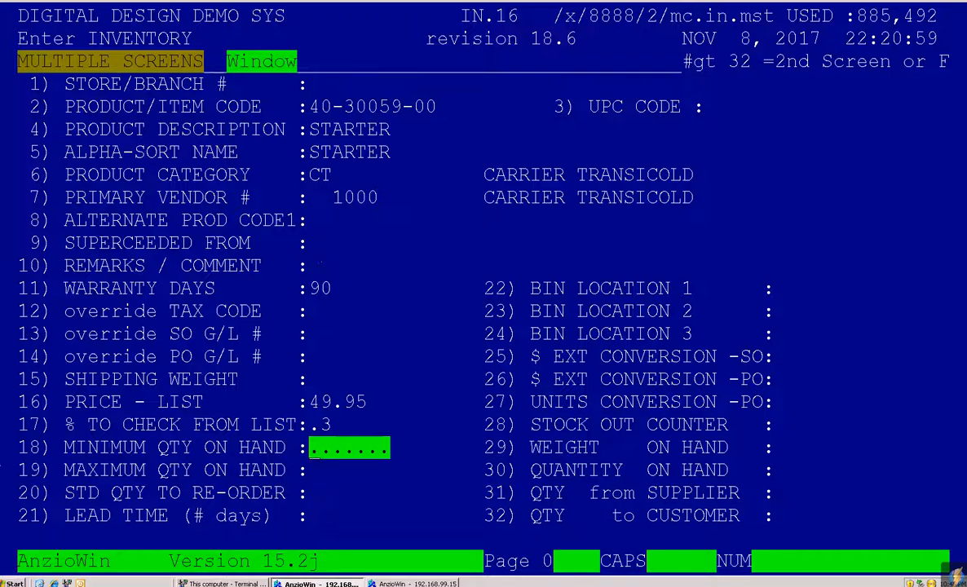
Leave the minimum and maximum quantity on hand, standard reorder quantity and remaining first-screen fields of the new item blank.
left_click_drag(311, 403, 362, 408)
key("Return")
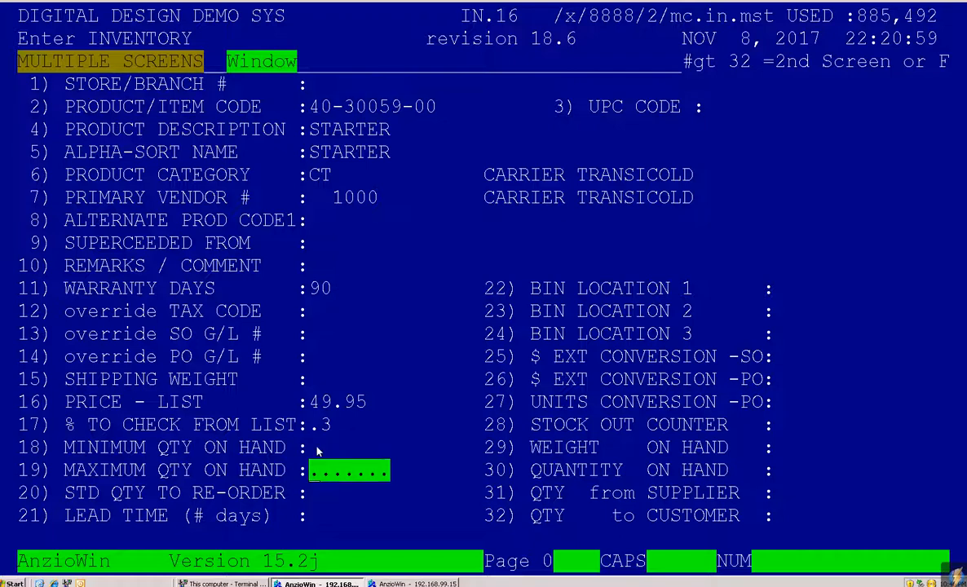
key("Return")
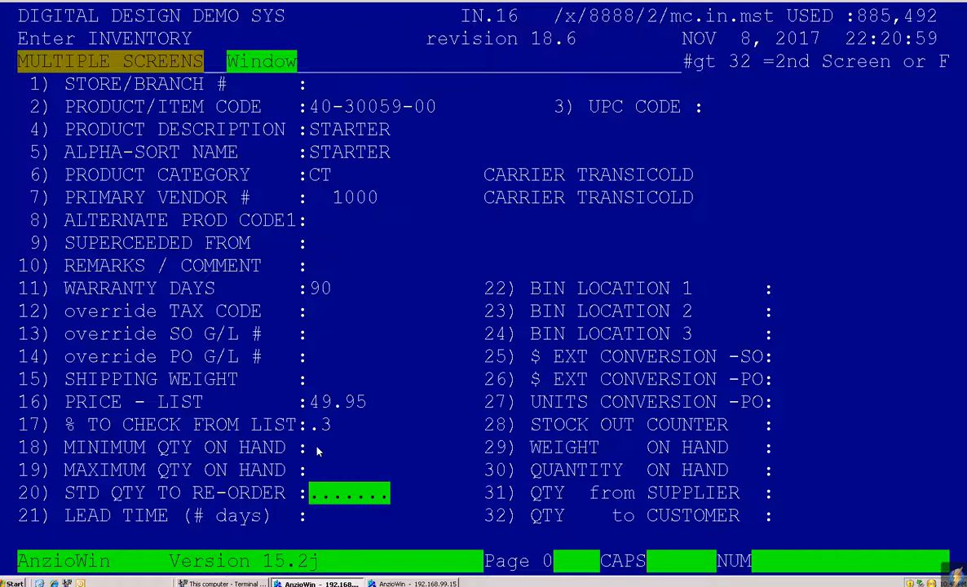
key("Return")
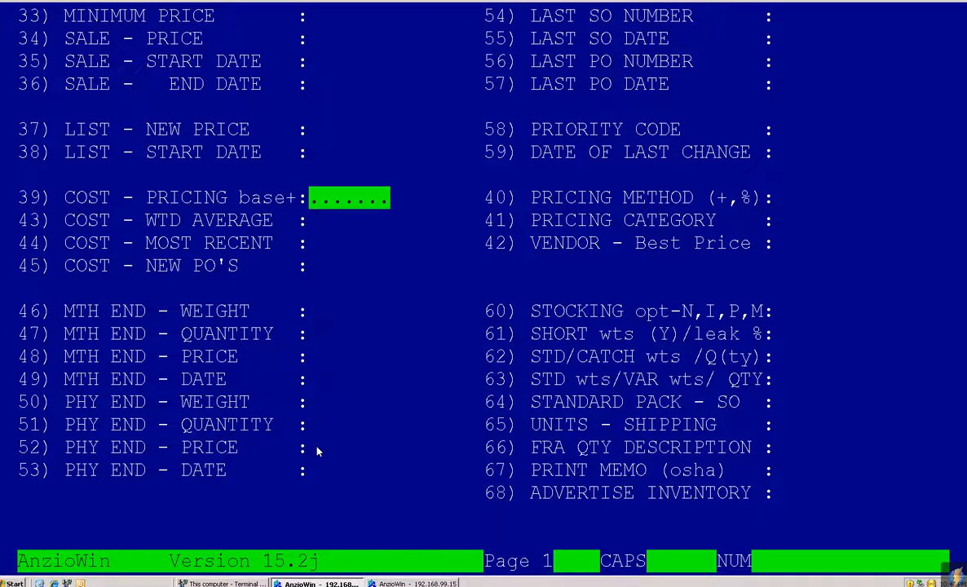
Set the pricing base, weighted average, most recent and new PO costs of the new item to 30.00 each.
type("30.00")
key("Return")
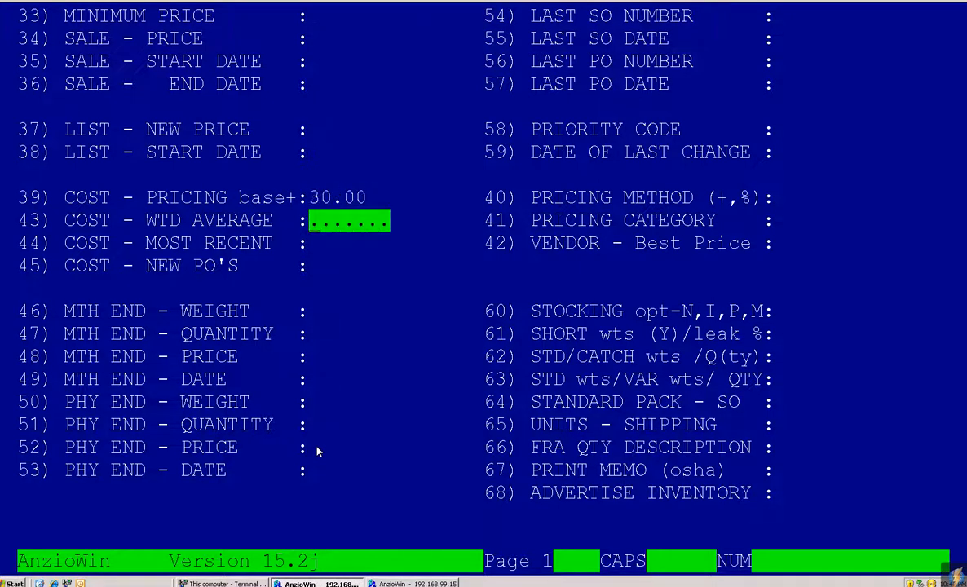
type("30.00")
key("Return")
type("30.00")
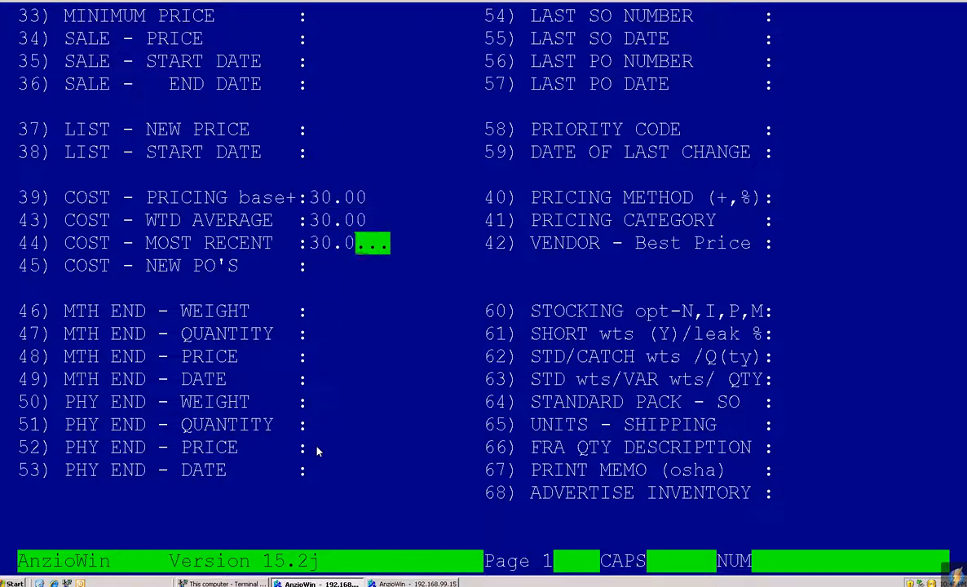
key("Return")
type("30.00")
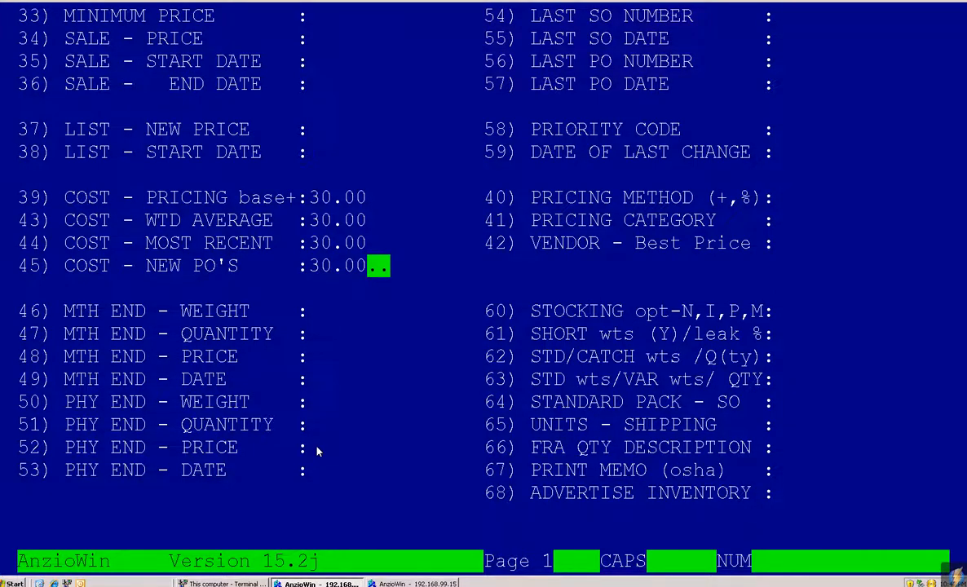
key("Return")
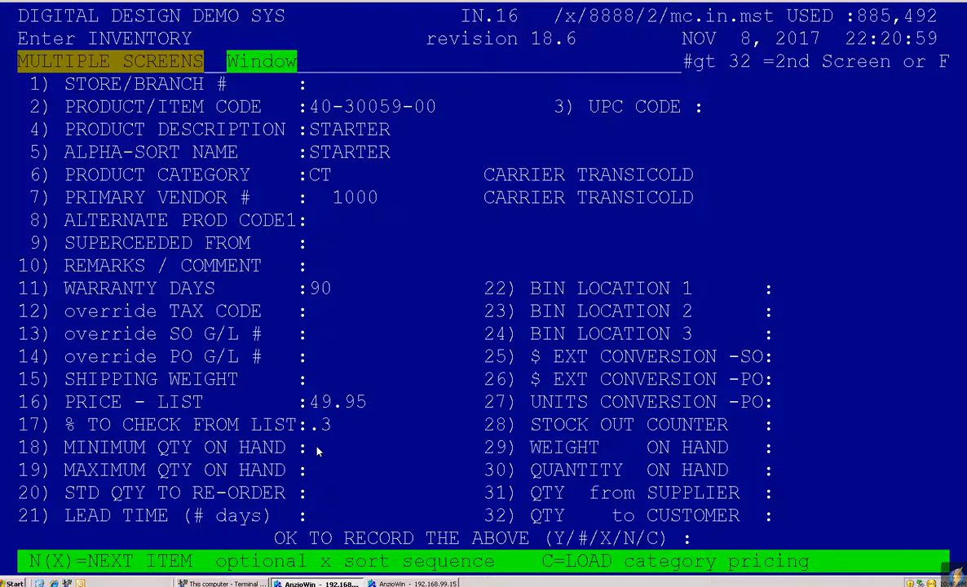
Go to the second screen of the new item and set its physical end date to 11/08/2017.
type("F")
key("Return")
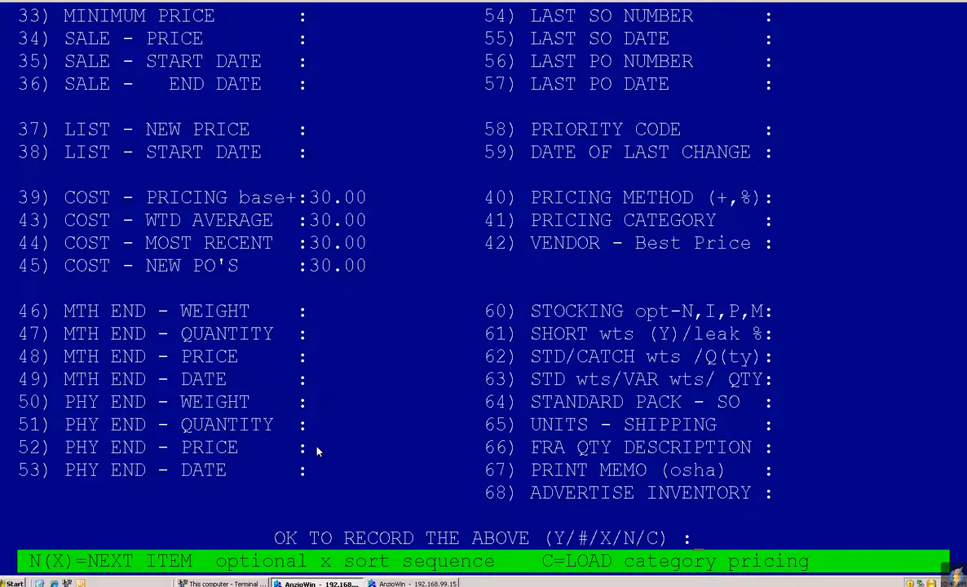
type("53")
key("Return")
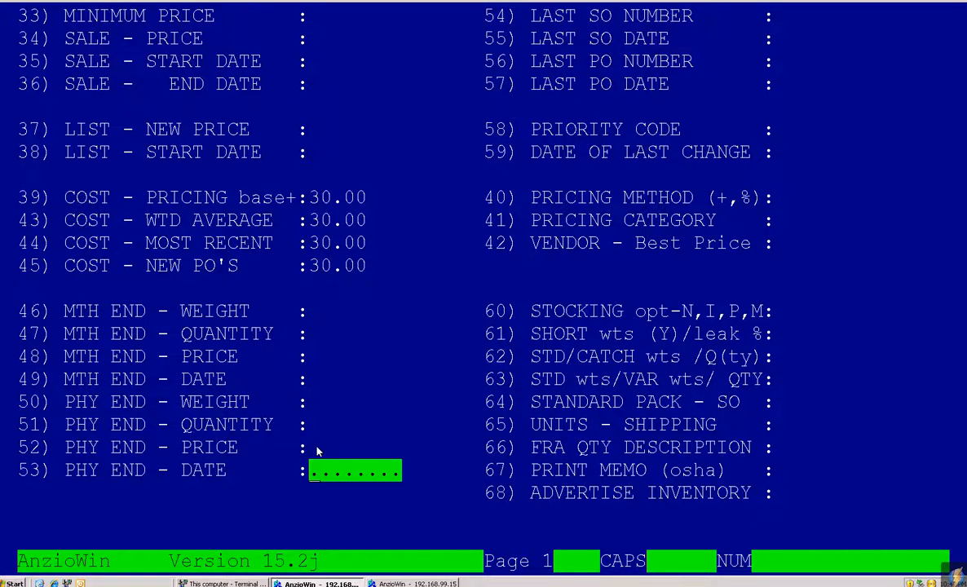
type("11/08/201")
type("7")
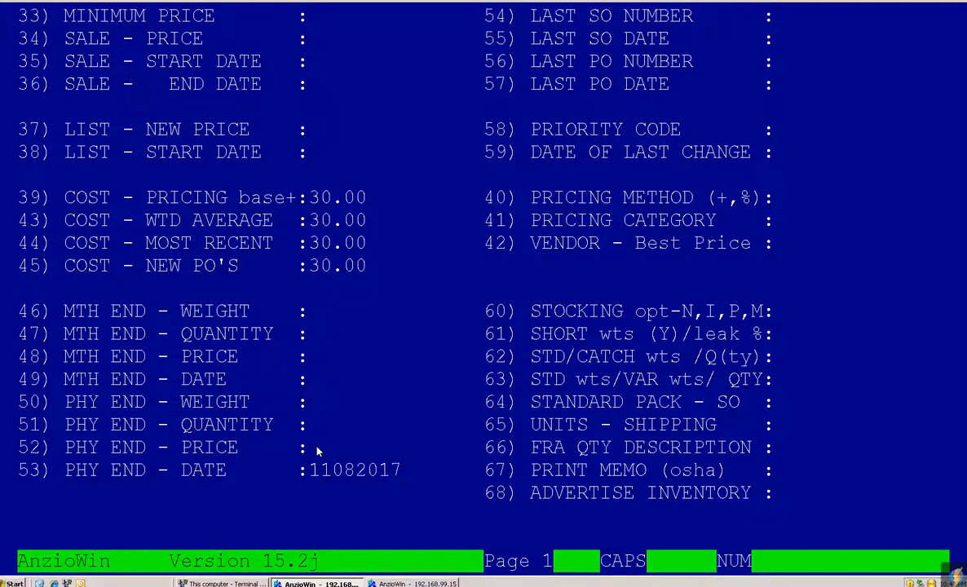
key("Return")
Set the new item's physical end price to 30.00.
type("52")
key("Return")
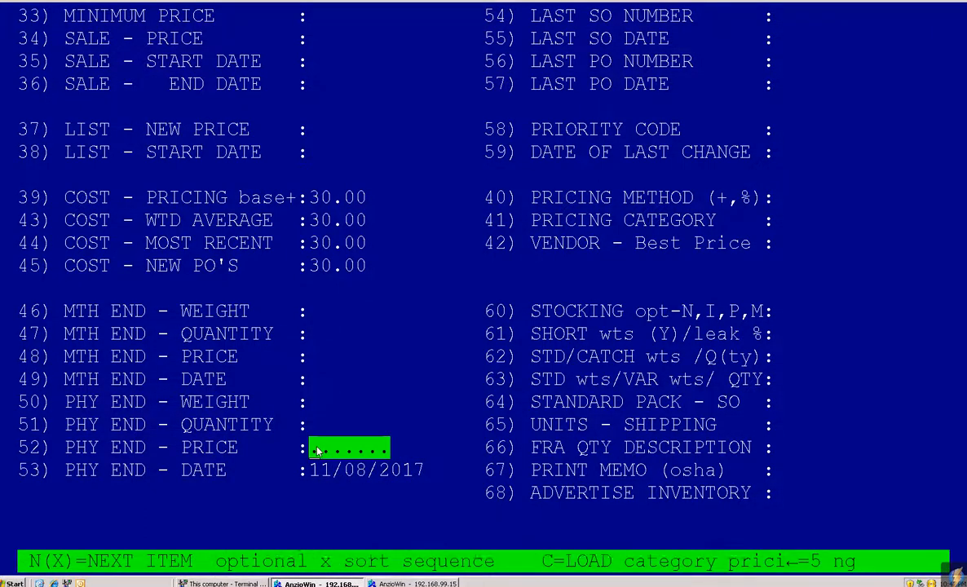
type("30.00")
key("Return")
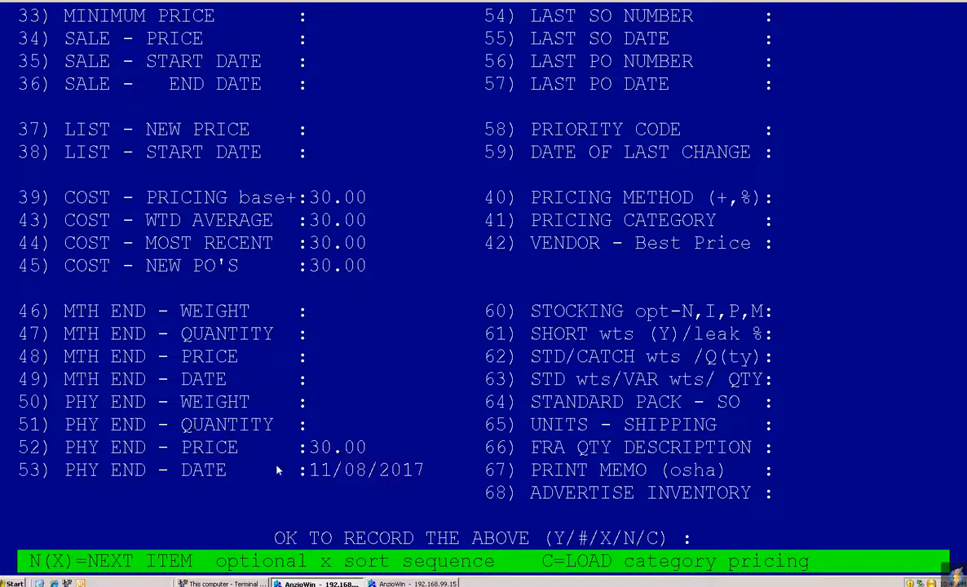
Review the new item's physical end date and price, along with its four cost fields.
left_click_drag(310, 470, 423, 471)
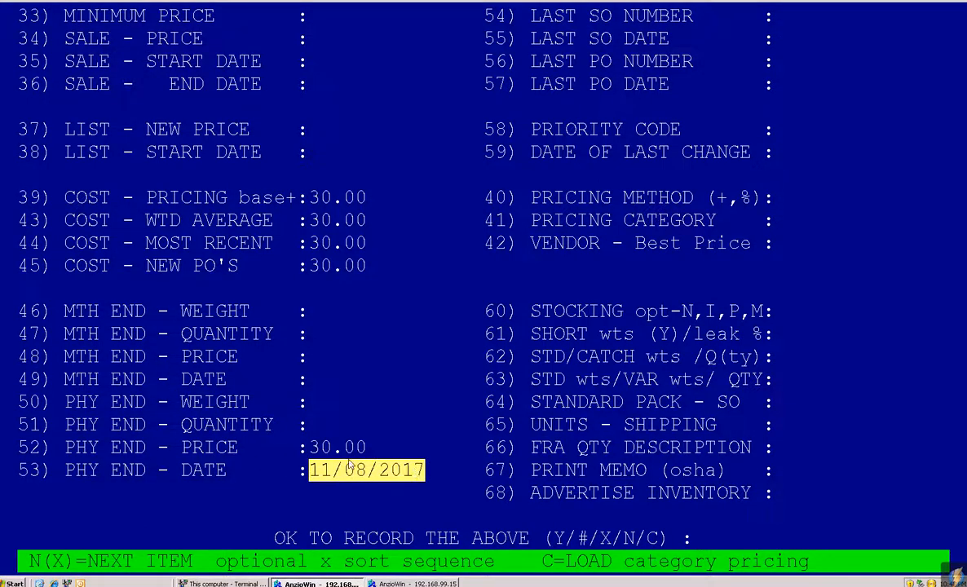
left_click_drag(310, 448, 367, 446)
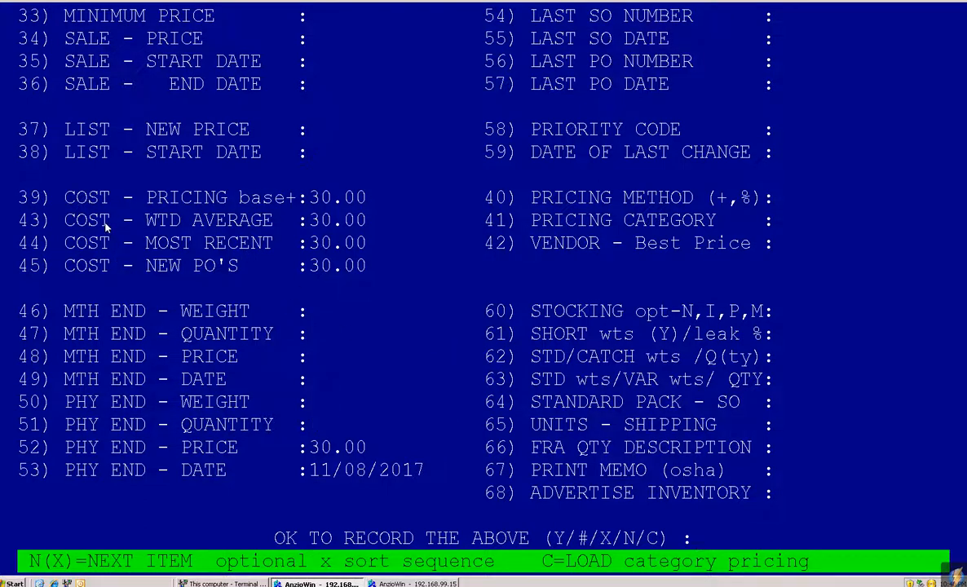
left_click_drag(65, 213, 359, 231)
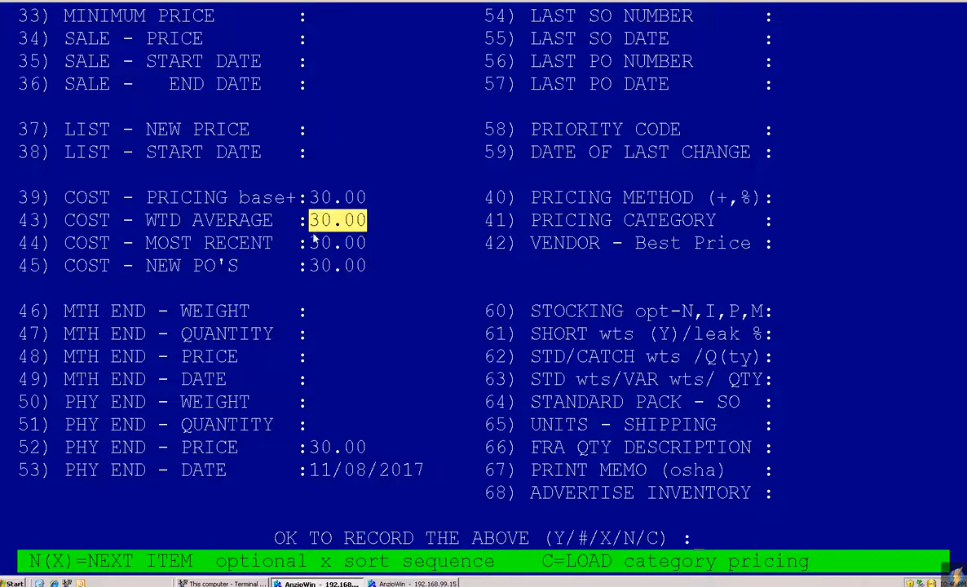
left_click_drag(67, 241, 361, 247)
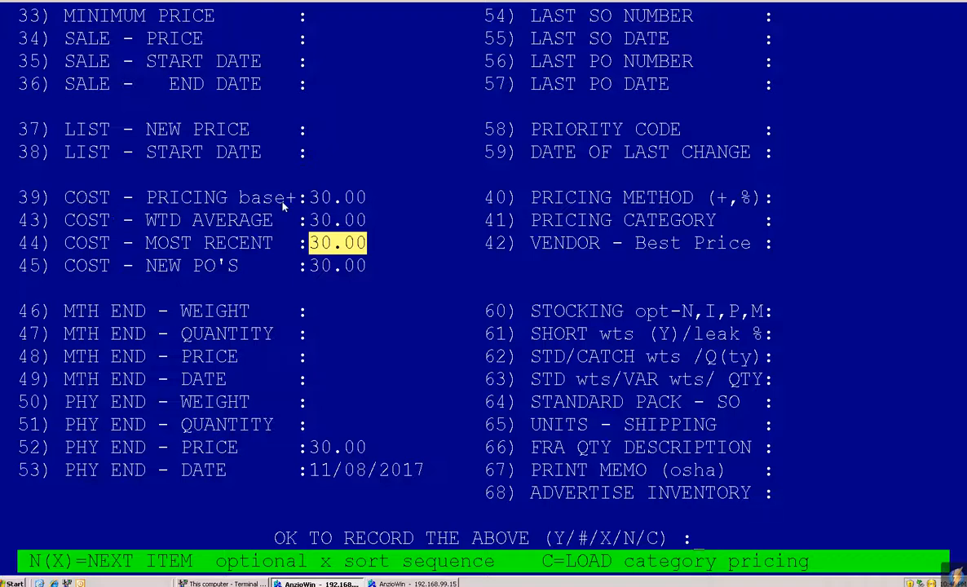
left_click_drag(308, 197, 361, 203)
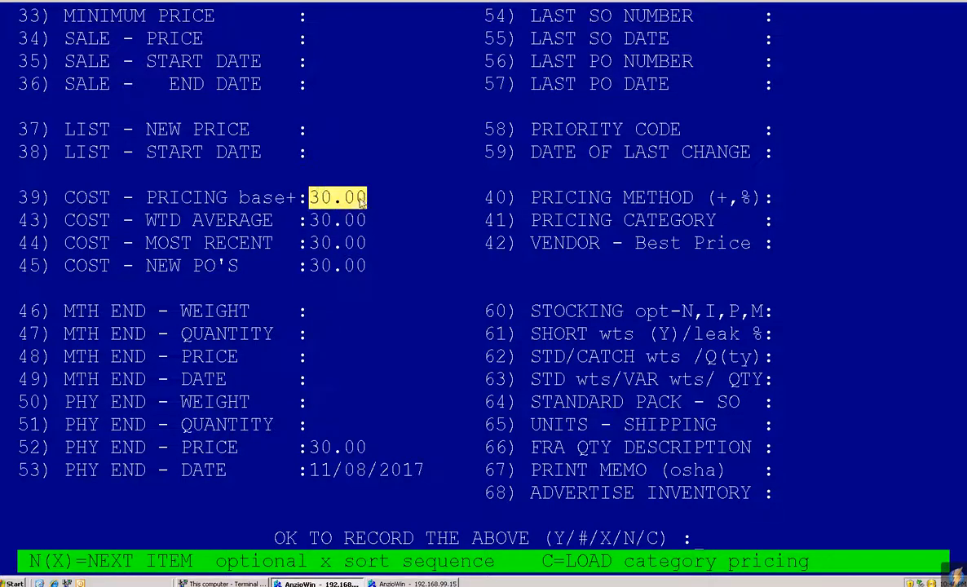
left_click_drag(308, 265, 362, 265)
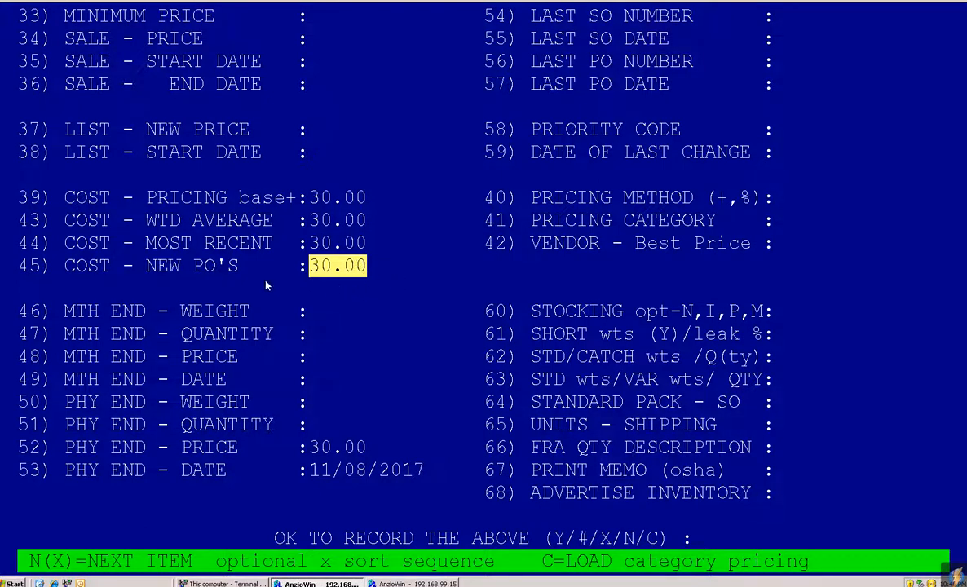
left_click_drag(314, 275, 366, 277)
left_click_drag(292, 249, 363, 274)
left_click_drag(309, 197, 359, 206)
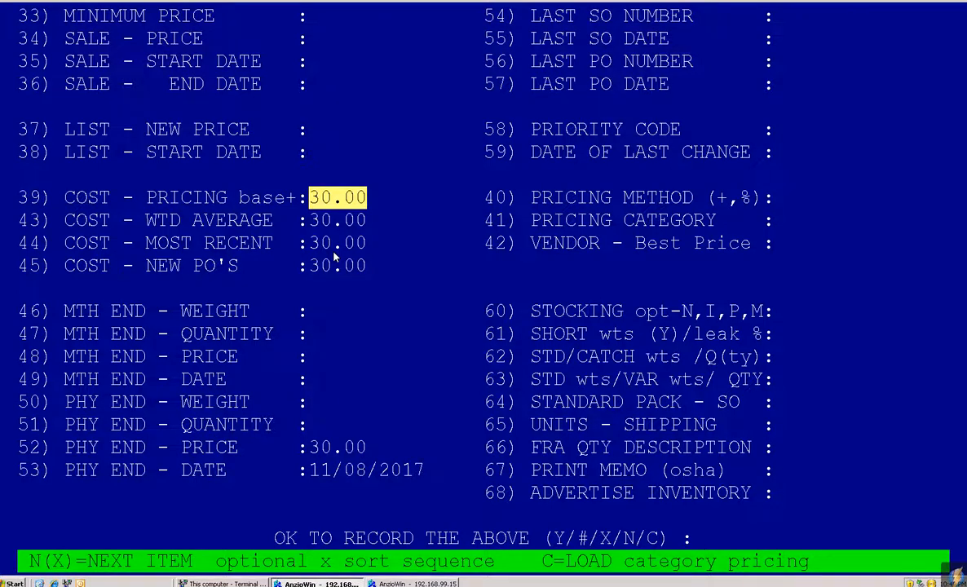
Record the new inventory item and leave the store/branch blank for the following entry.
key("Return")
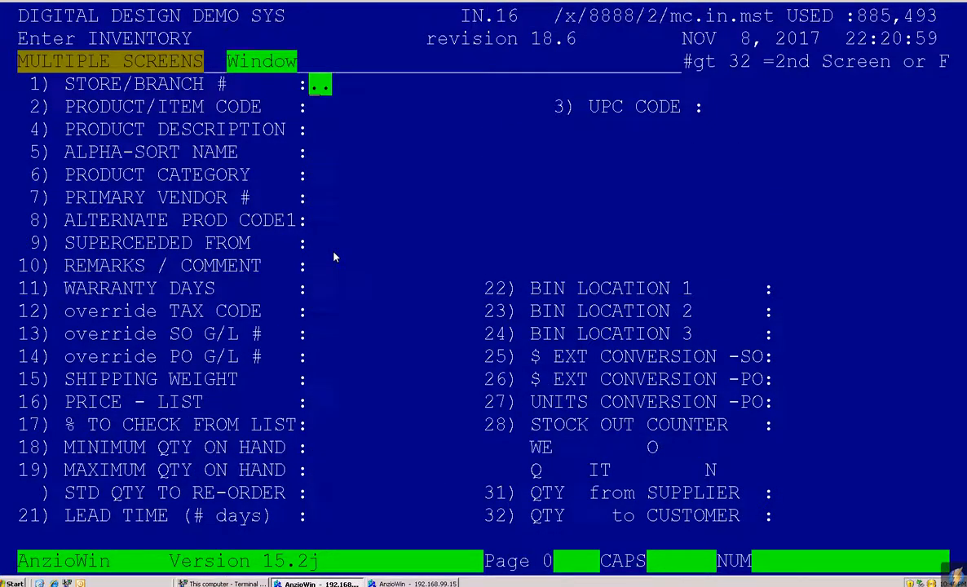
key("Return")
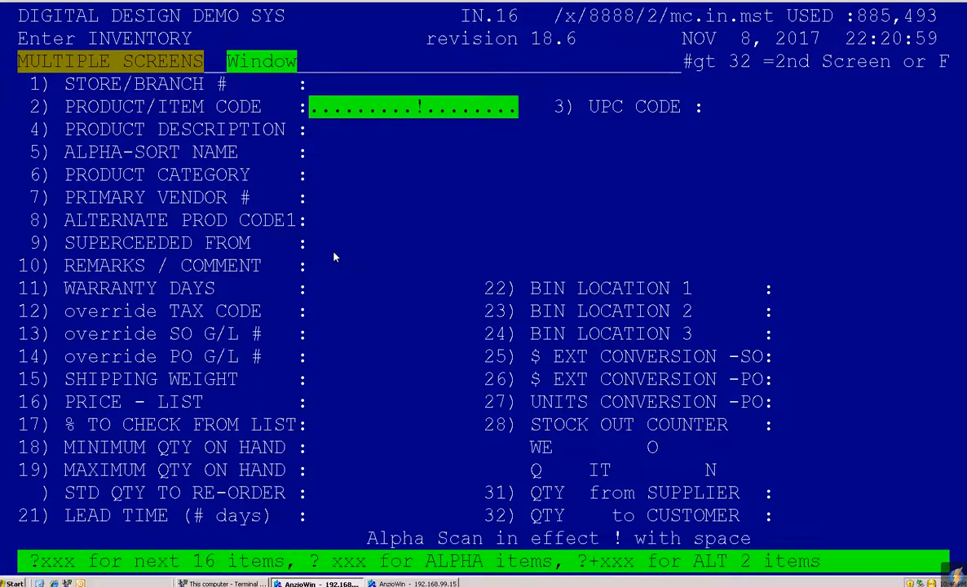
right_click(334, 103)
left_click(353, 127)
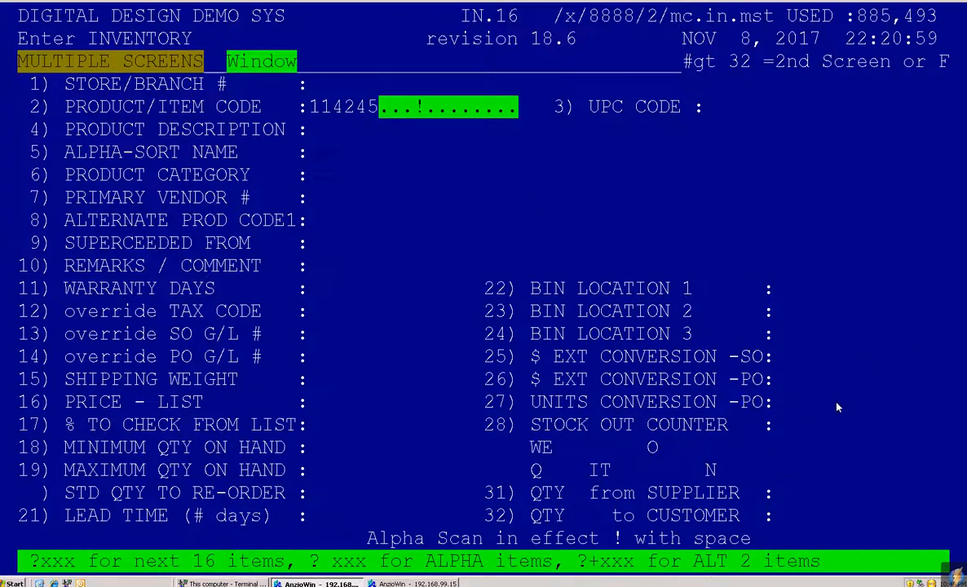
key("BackSpace")
key("BackSpace")
key("BackSpace")
key("BackSpace")
key("BackSpace")
key("BackSpace")
Look up existing item 10-00220-00 and show the second screen of its record.
type("10-00220-00")
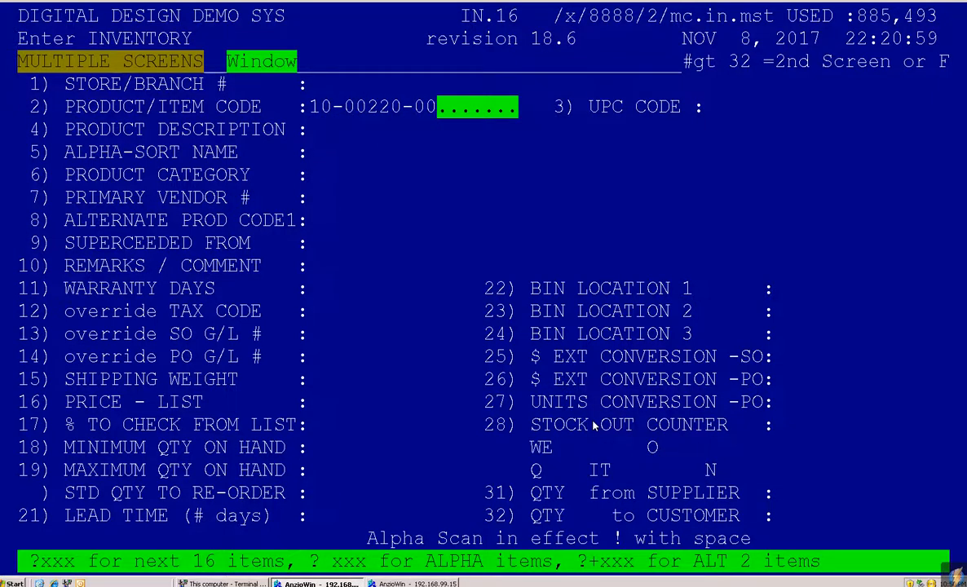
key("Return")
key("Return")
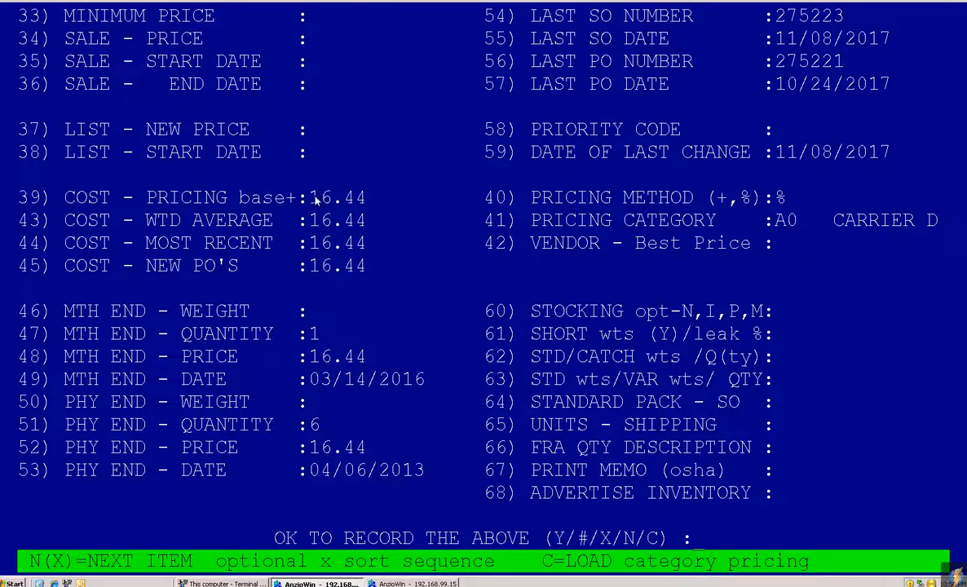
Examine the pricing base, weighted average and new PO costs of item 10-00220-00.
left_click_drag(308, 197, 363, 200)
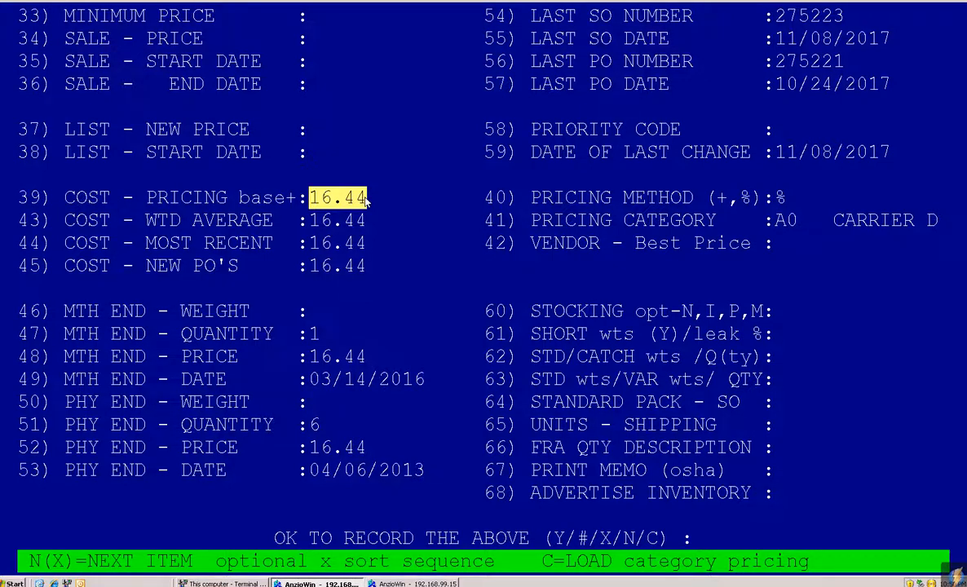
left_click(314, 266)
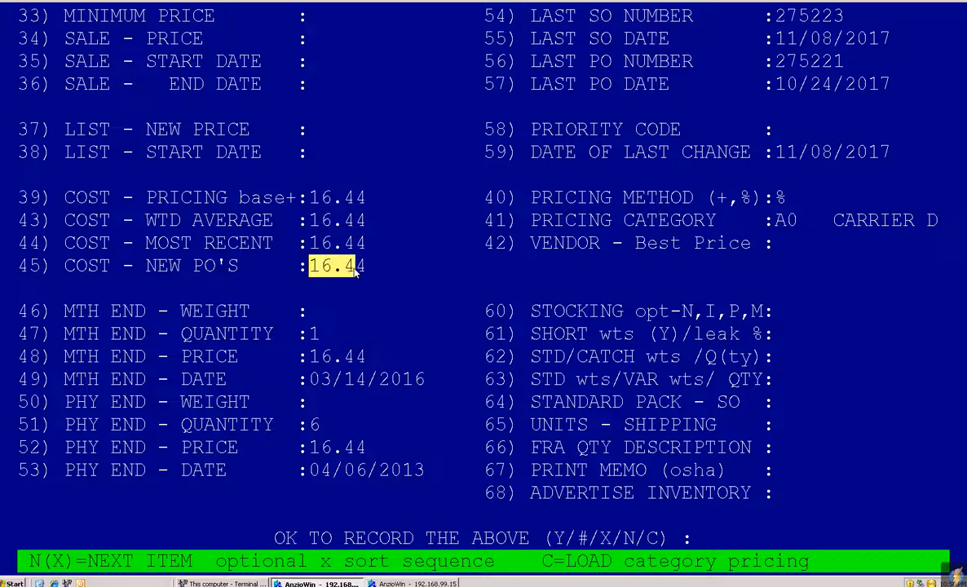
left_click_drag(355, 272, 365, 274)
left_click_drag(311, 220, 366, 223)
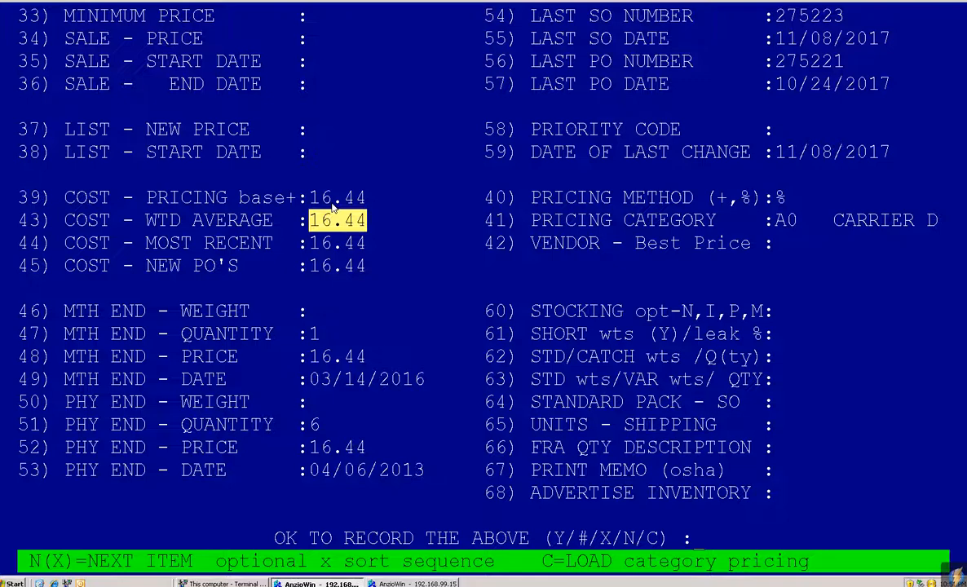
left_click_drag(310, 198, 362, 201)
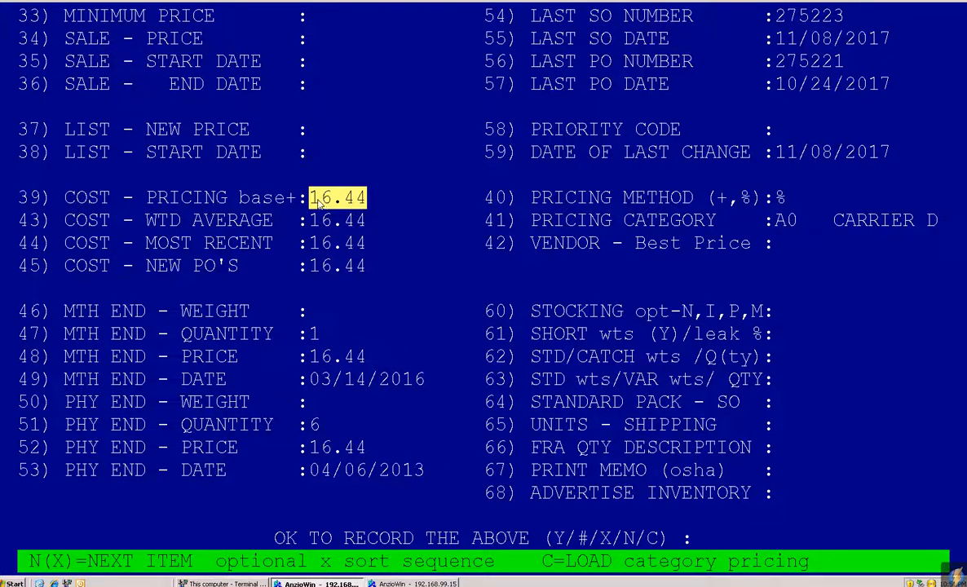
left_click_drag(325, 202, 347, 228)
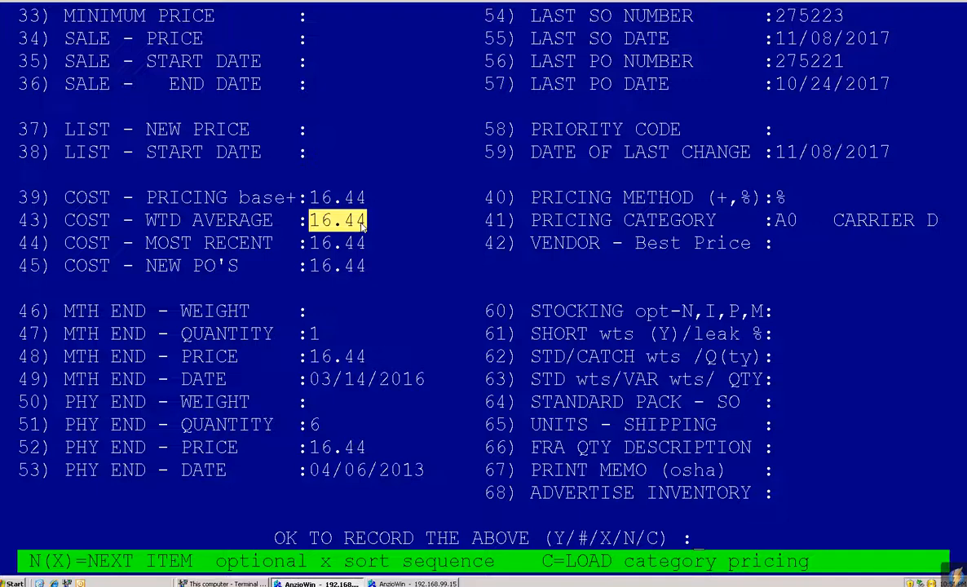
Reload item 10-00220-00 with the store/branch left blank and show the first screen of its record.
key("Return")
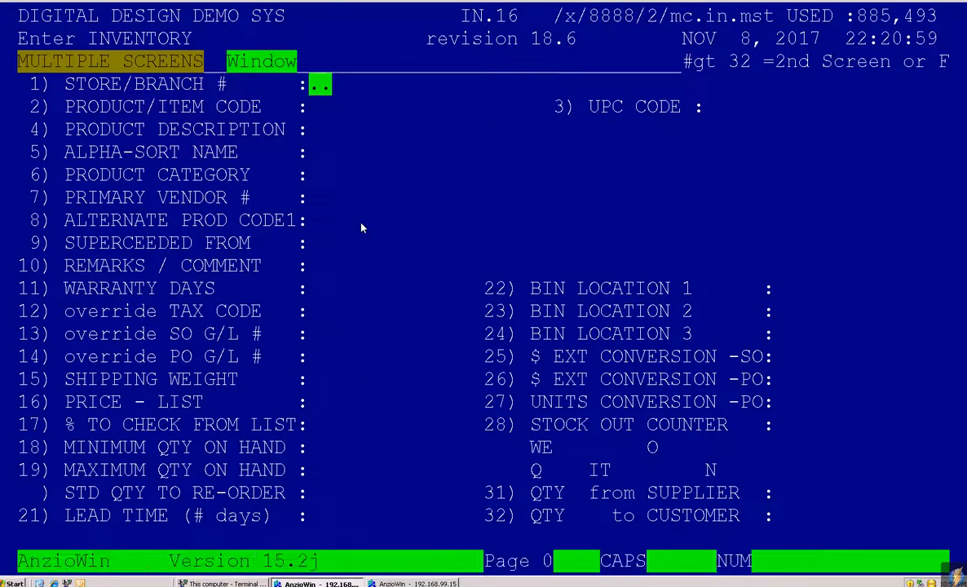
key("Return")
type("10-00220-00")
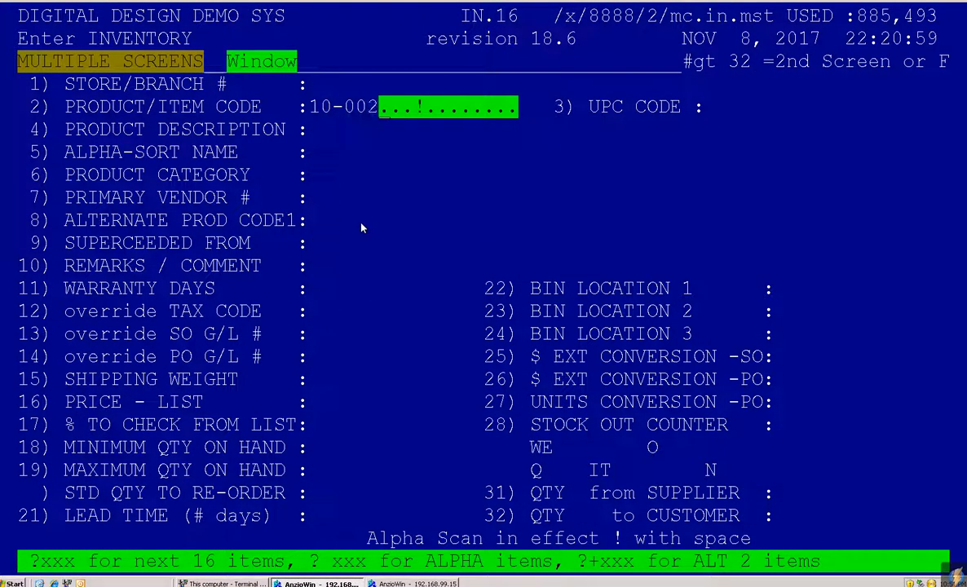
key("Return")
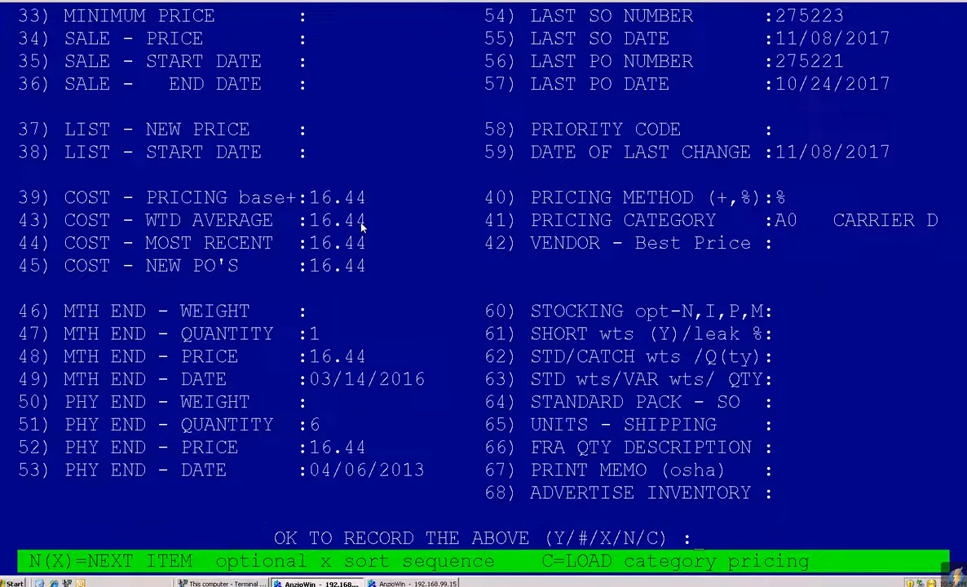
key("Return")
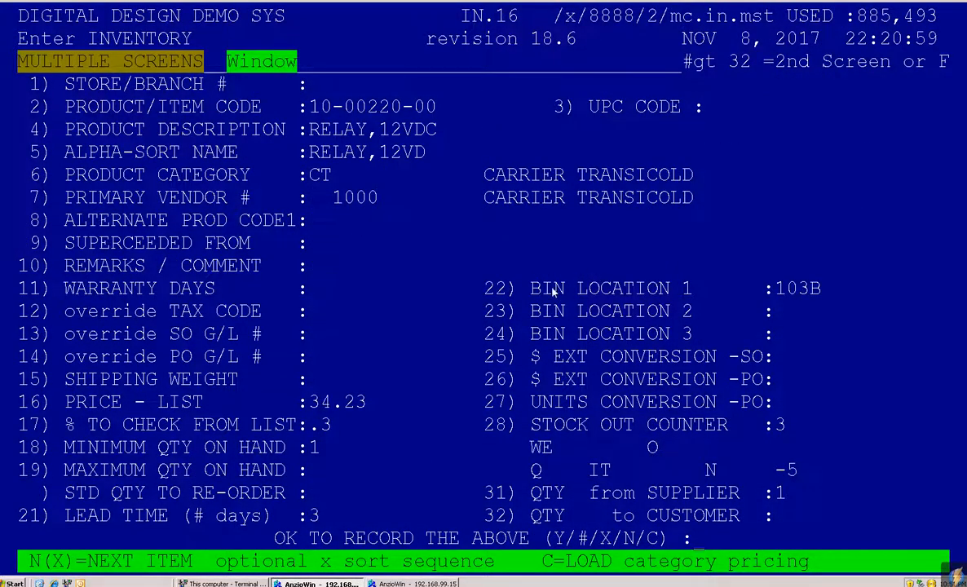
Examine the item's bin location 1 entry, including opening it for editing and closing it.
left_click_drag(530, 288, 687, 291)
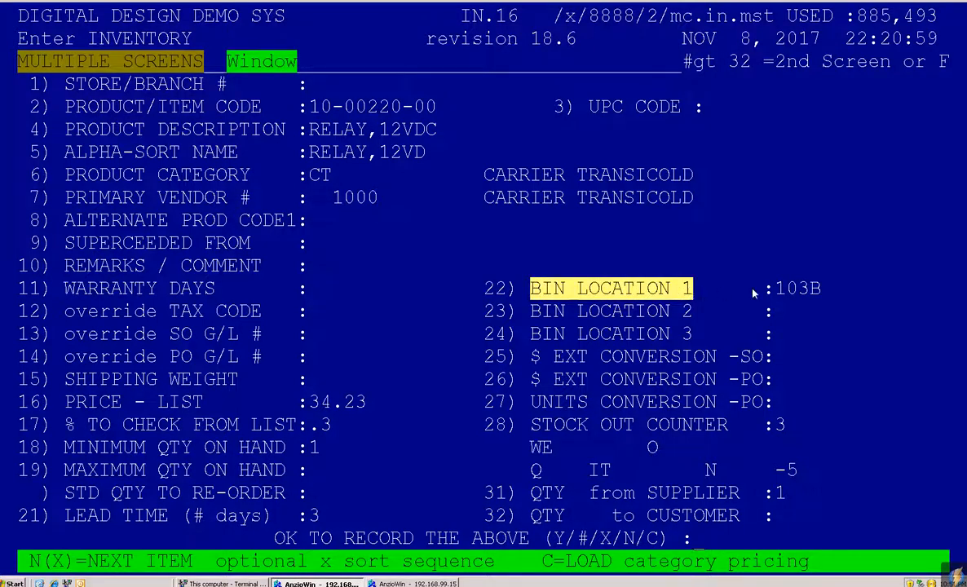
left_click_drag(774, 288, 819, 295)
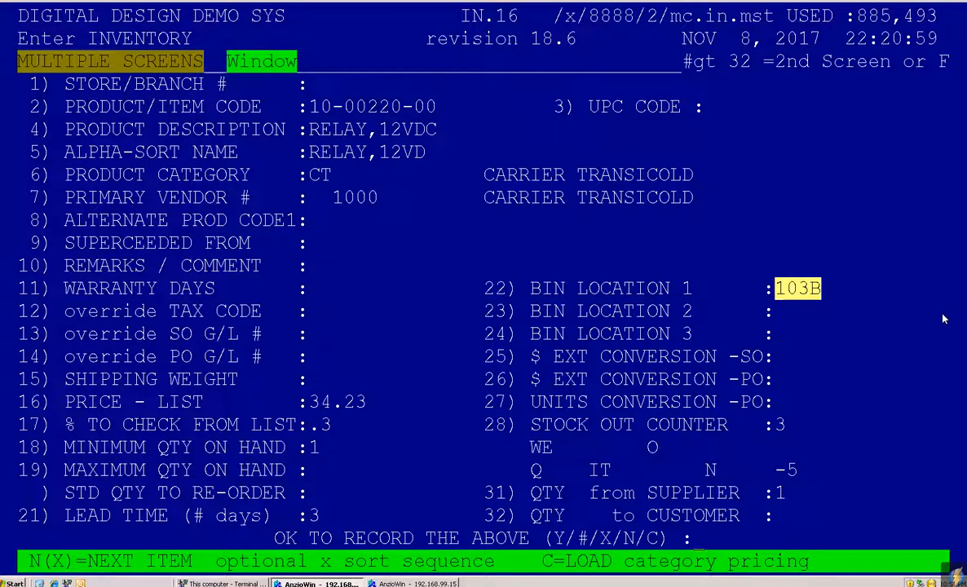
type("22")
key("Return")
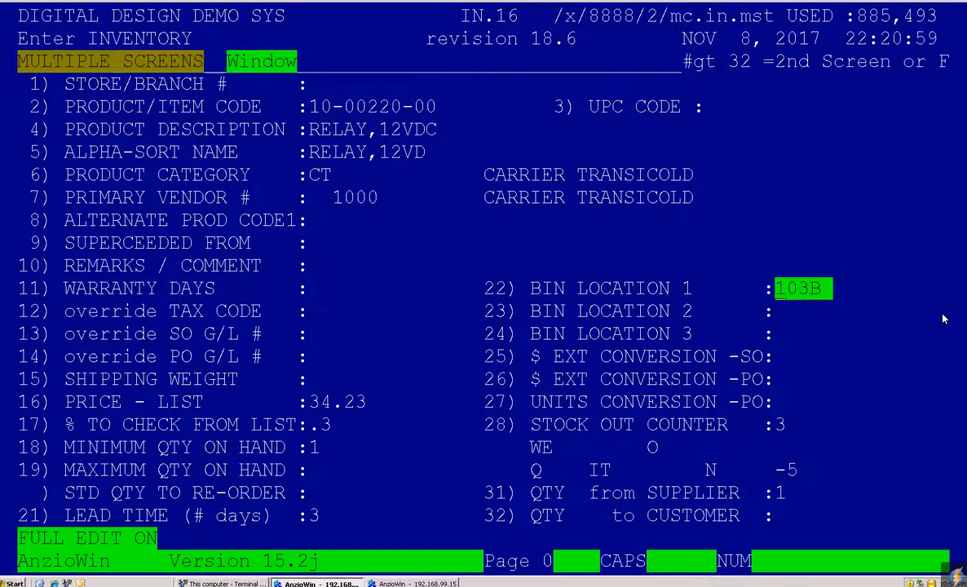
key("Return")
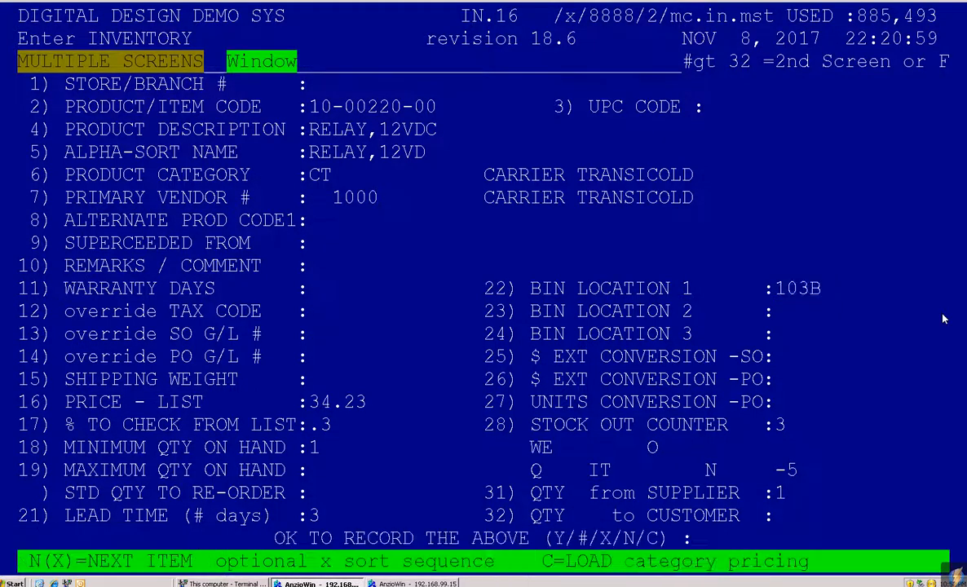
Set bin location 2 of item 10-00220-00 to 100A.
type("23")
key("Return")
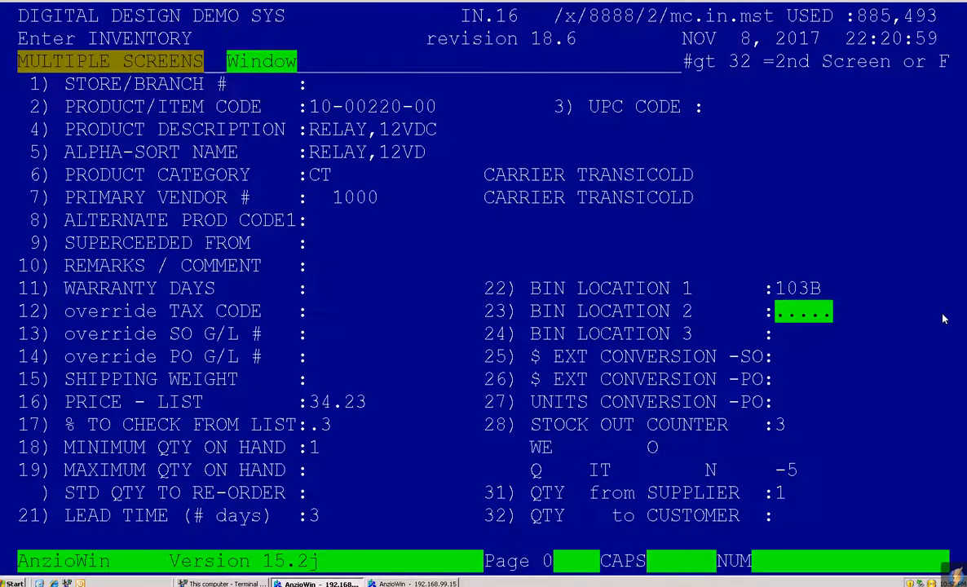
type("100")
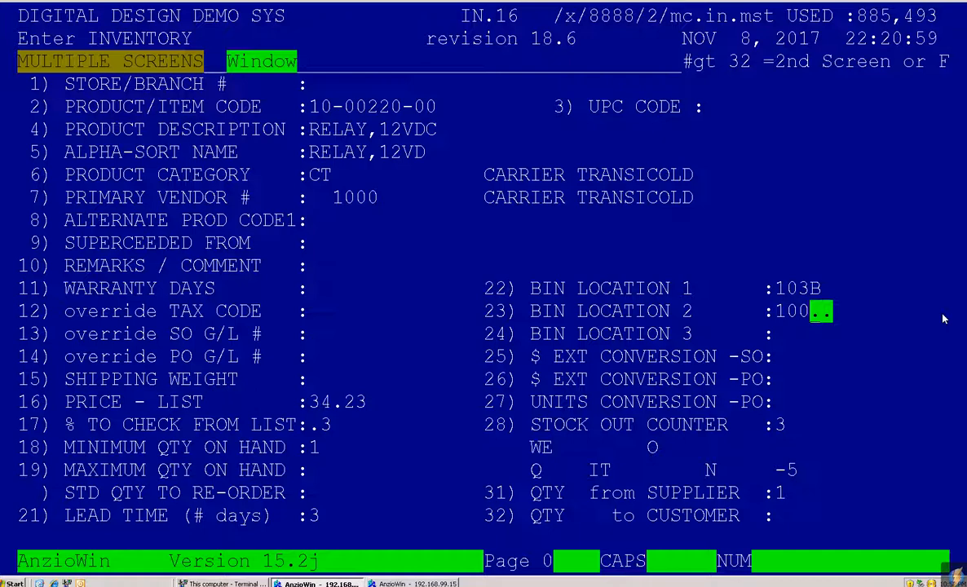
type("A")
left_click_drag(535, 336, 683, 336)
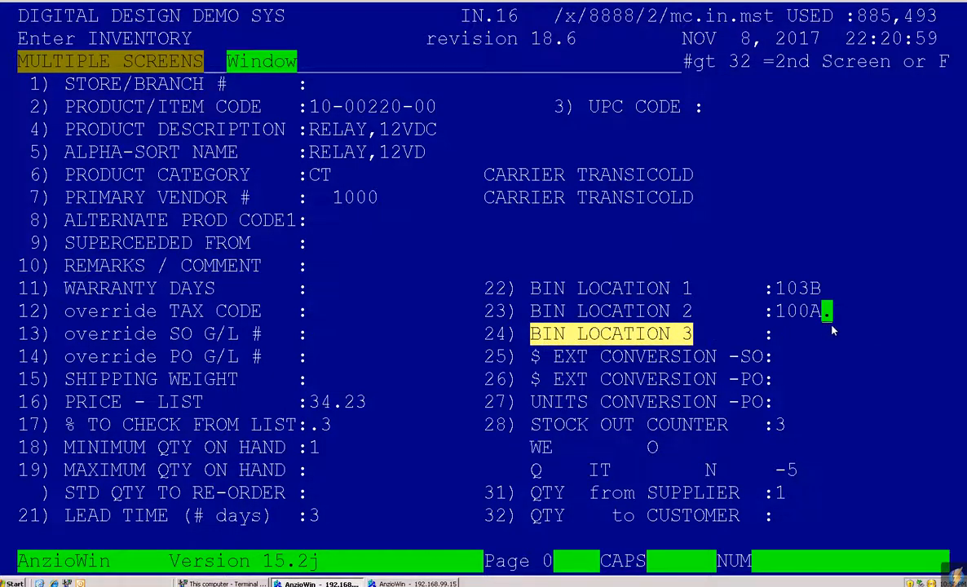
left_click(831, 330)
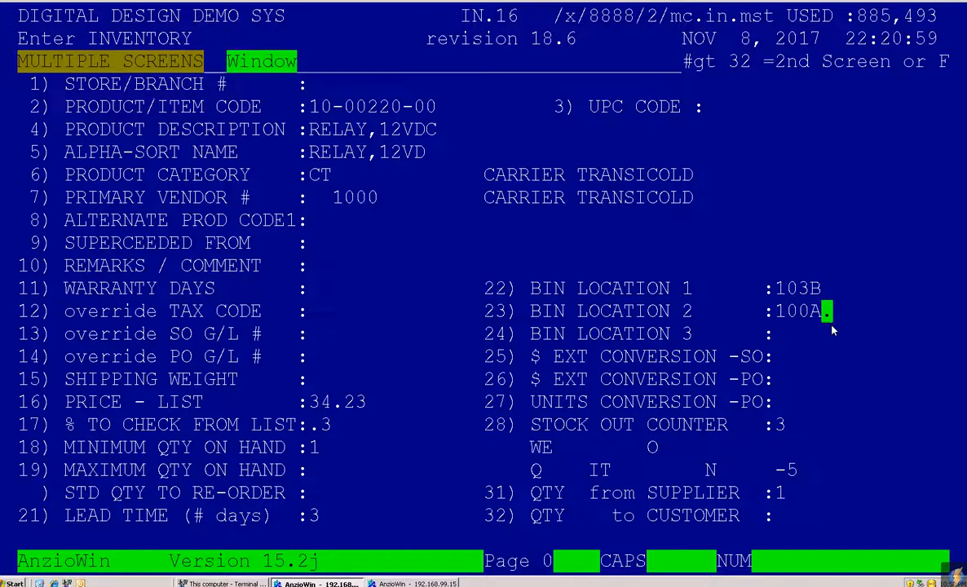
key("Return")
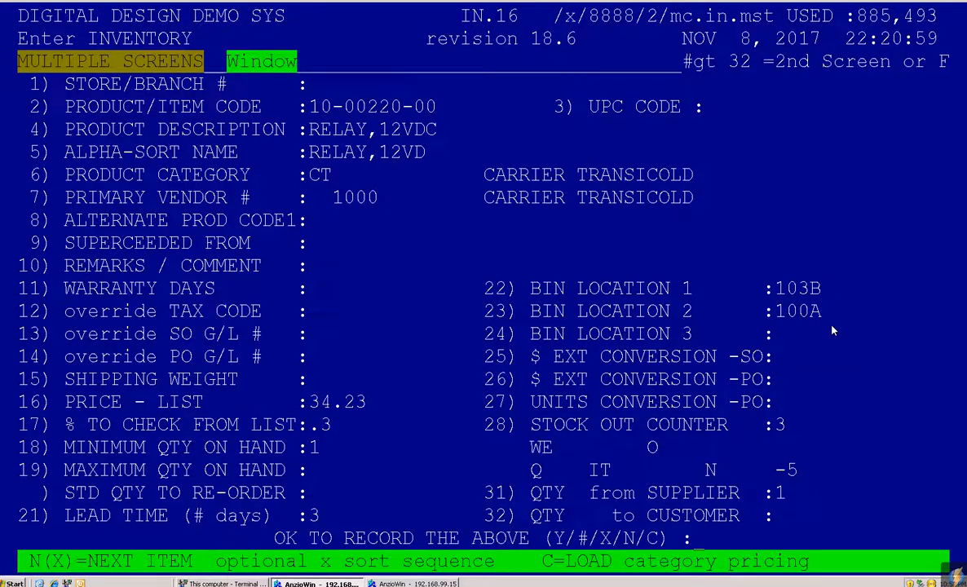
Show the second screen of the item record and set the sale price to 25.00.
type("F")
key("Return")
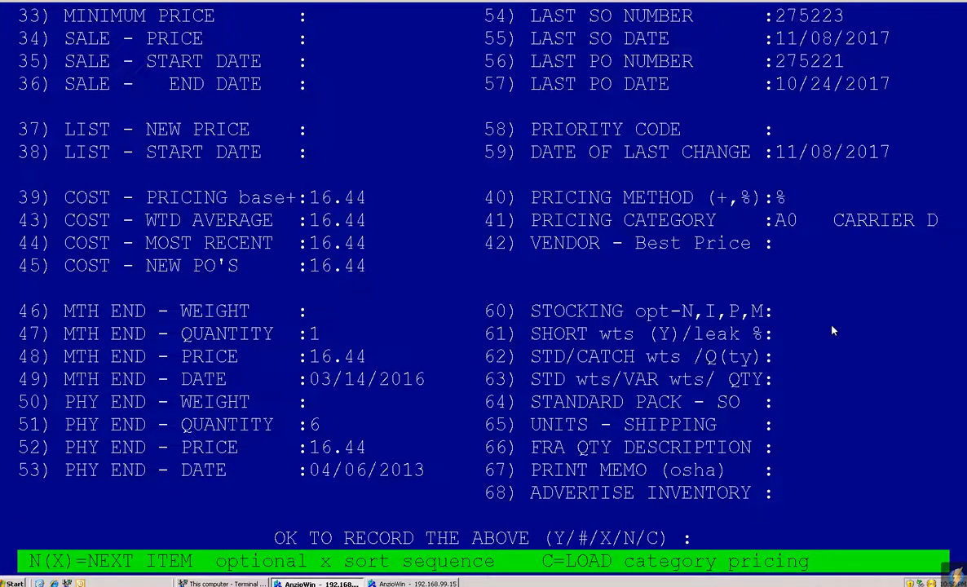
type("34")
key("Return")
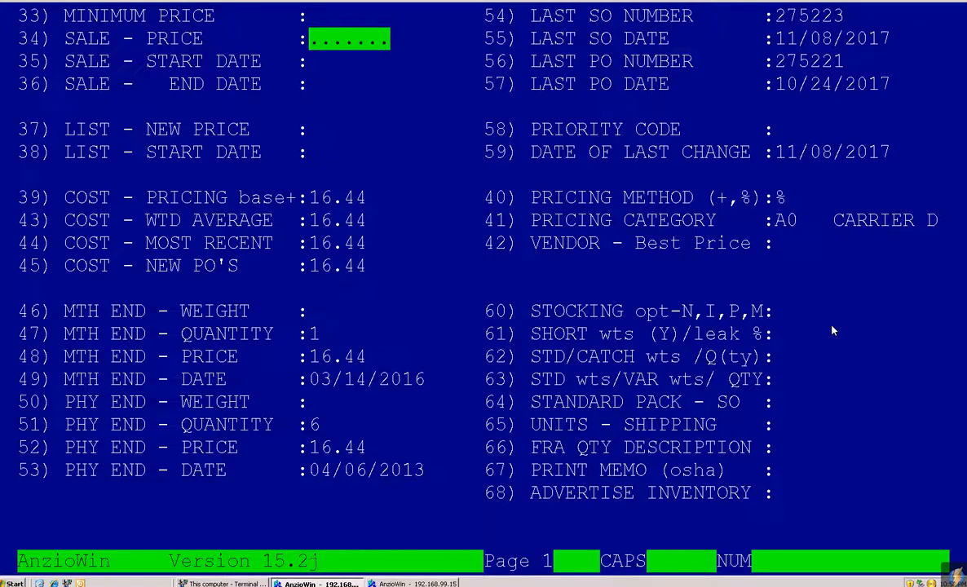
type("25.")
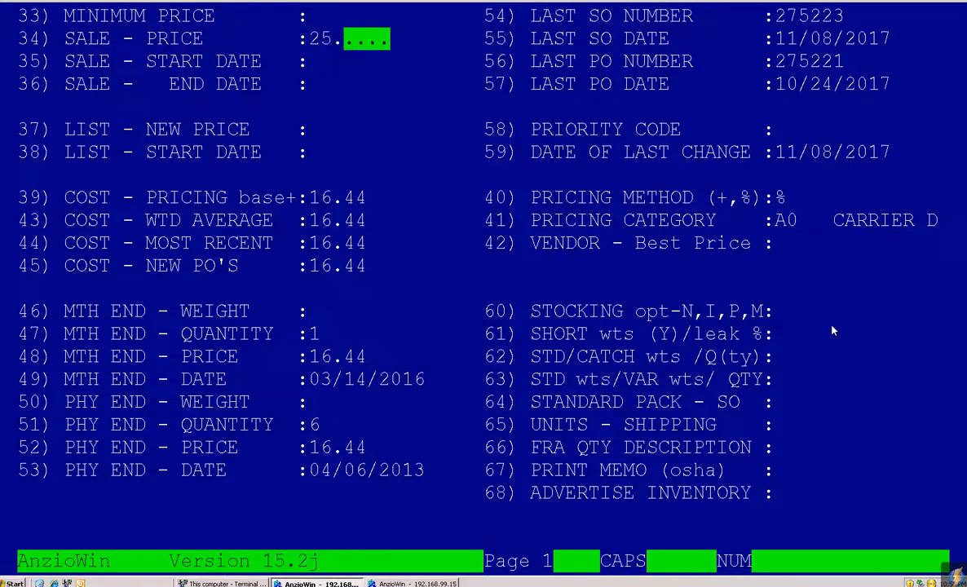
key("Return")
Set the sale start date to 11/01/2017 and the sale end date to 11/15/2017.
type("35")
key("Return")
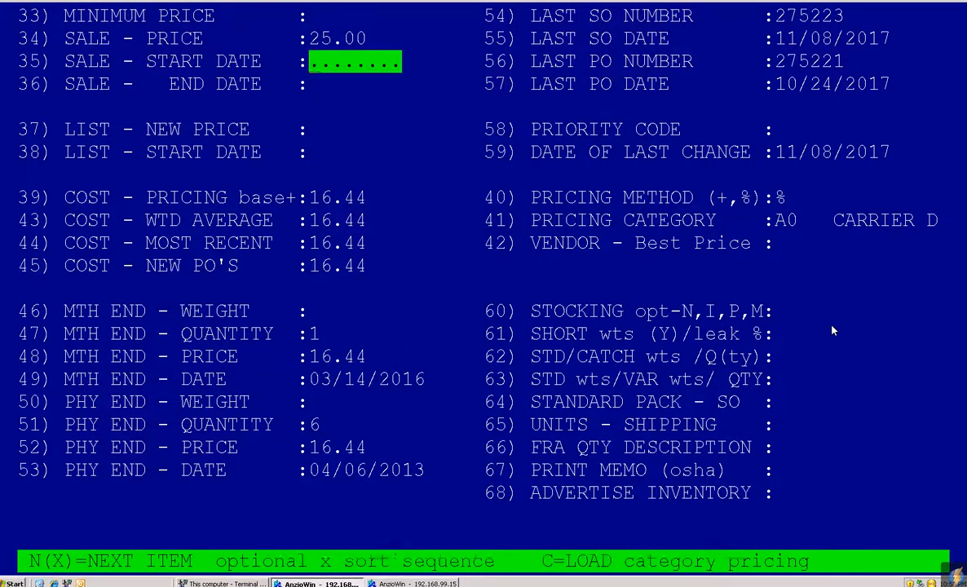
type("11012017")
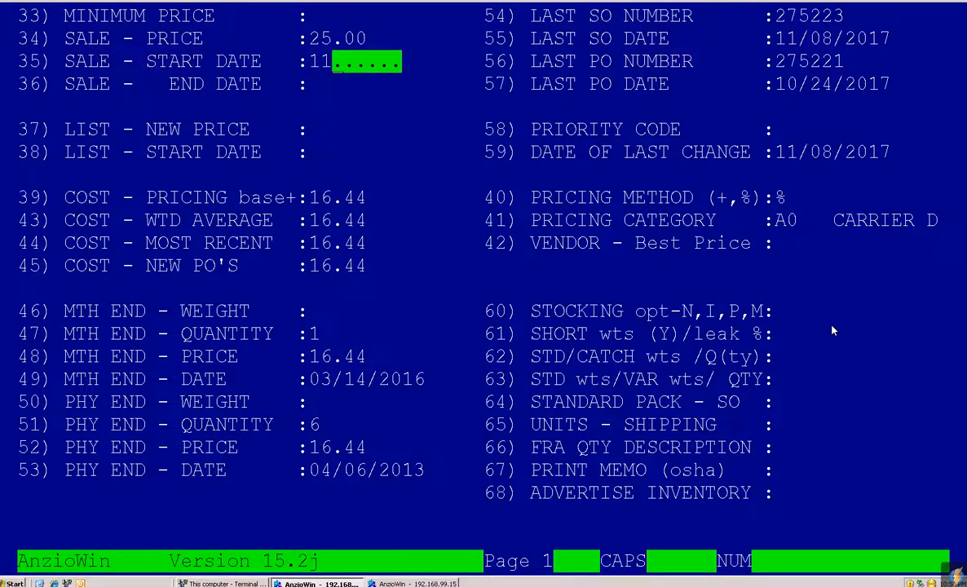
key("Return")
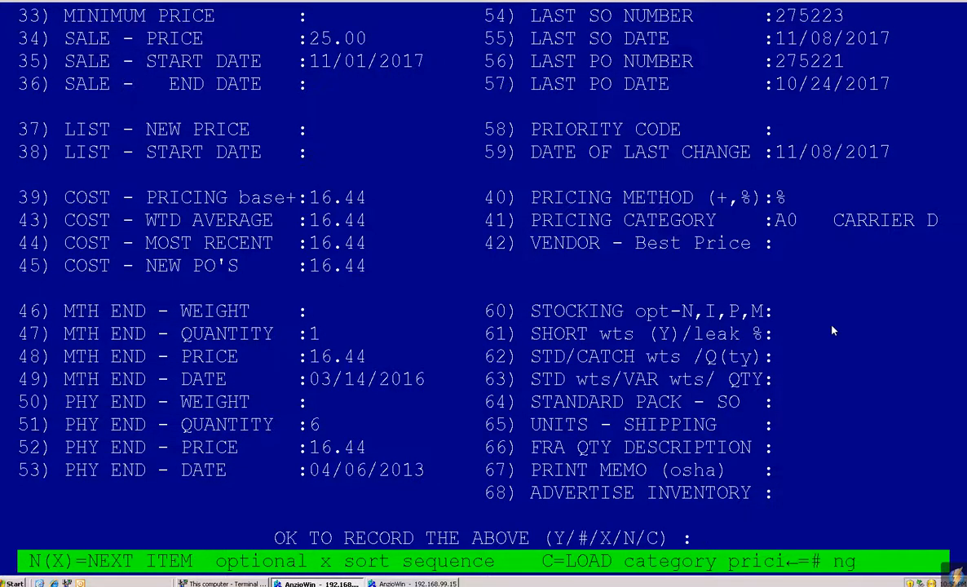
type("36")
key("Return")
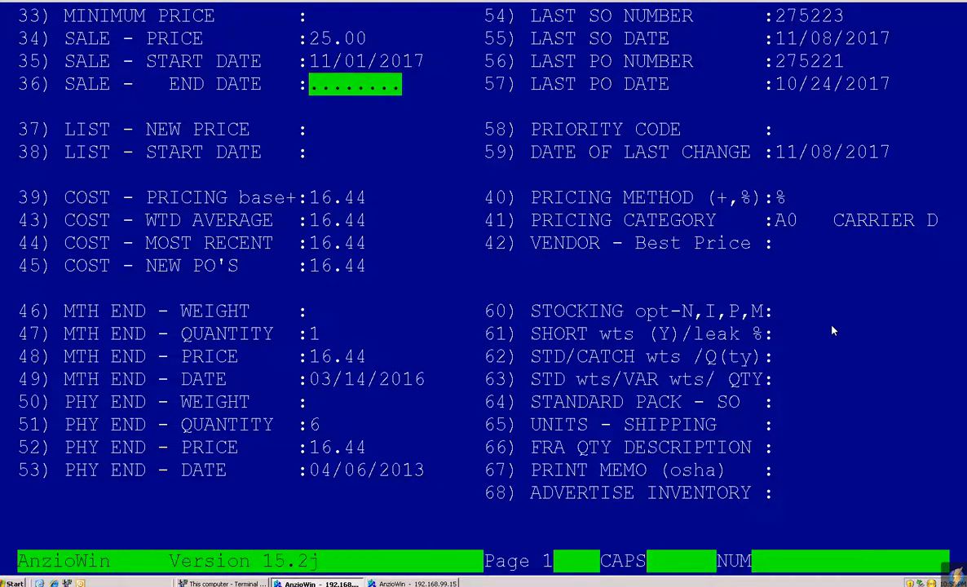
type("11")
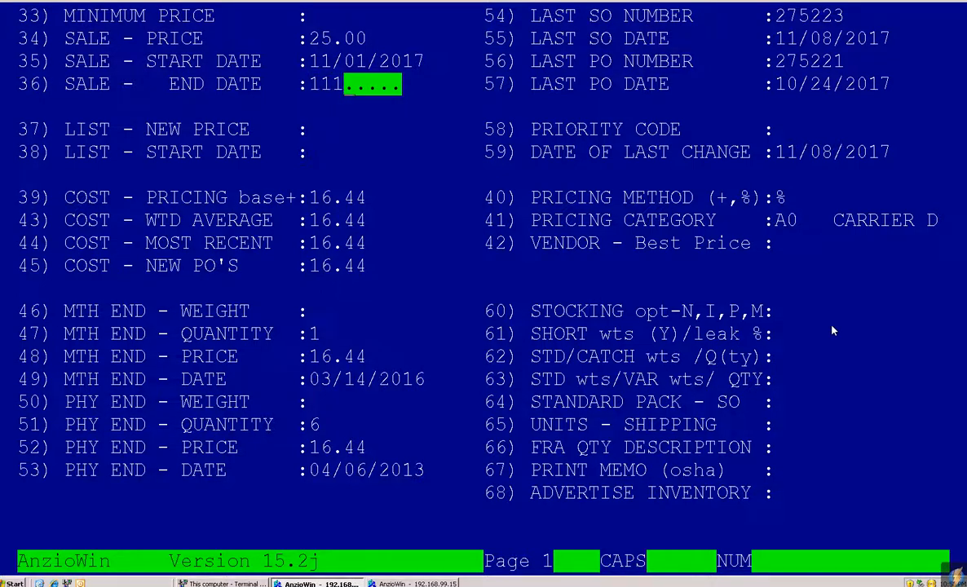
type("/15/2017")
key("Return")
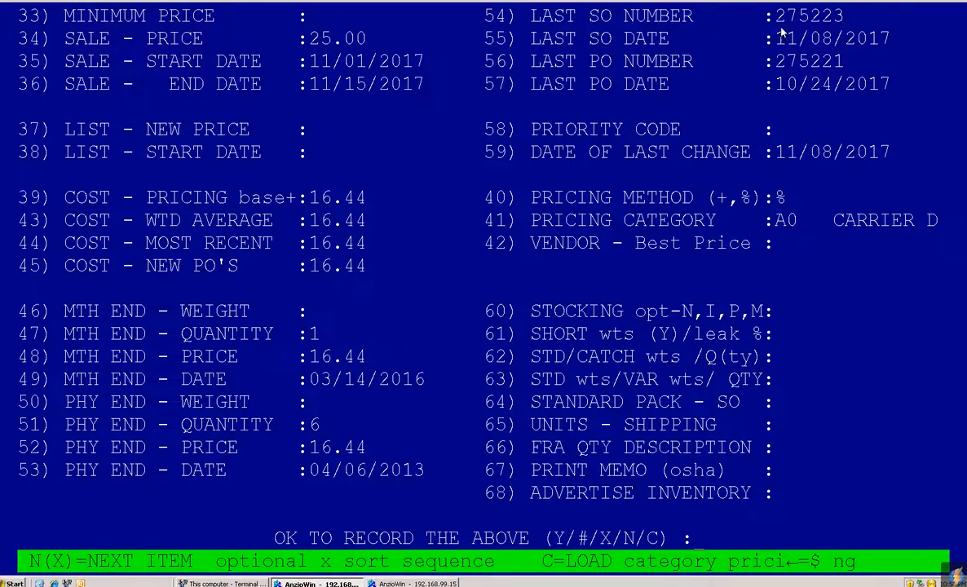
Review the item's last SO and PO numbers and dates, along with its date of last change.
left_click_drag(522, 16, 687, 20)
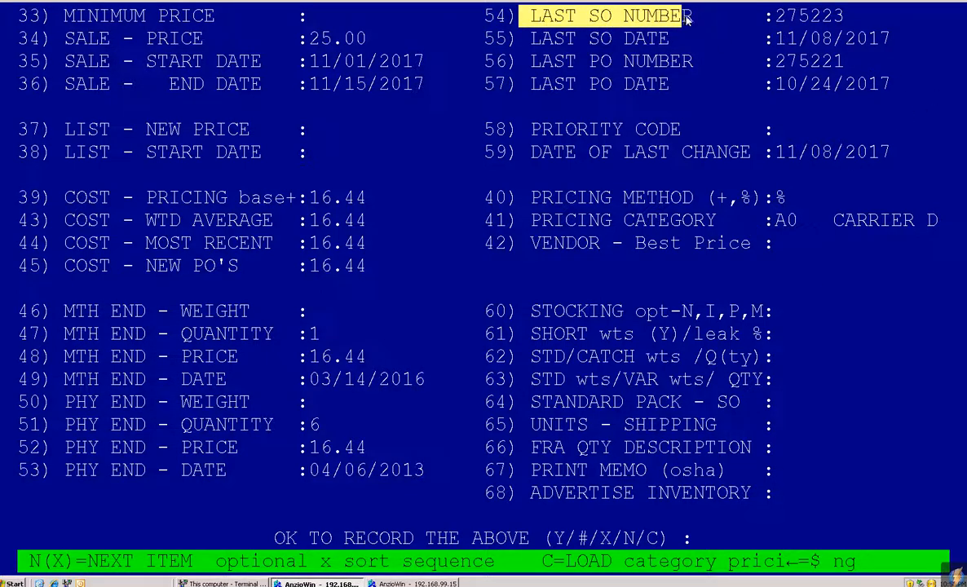
left_click_drag(775, 16, 844, 16)
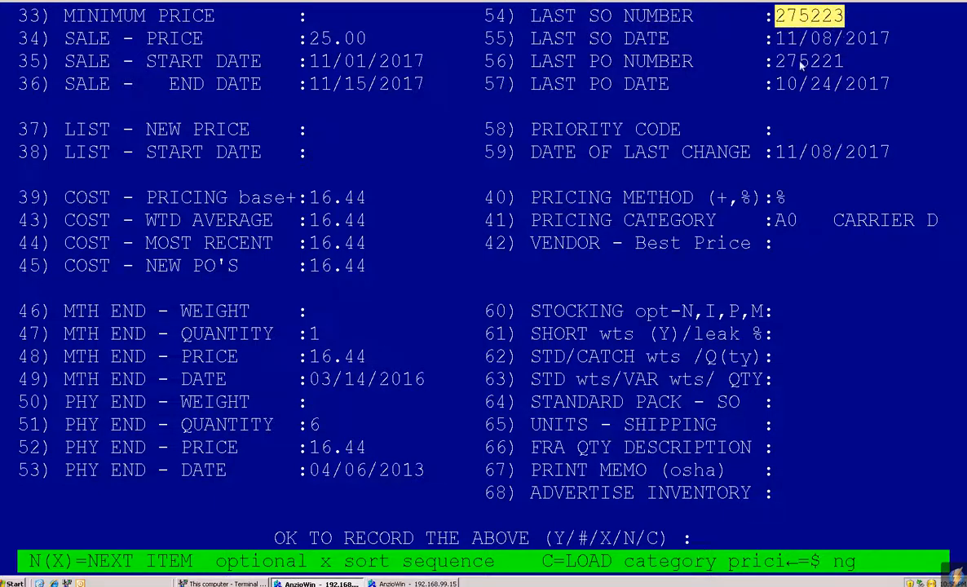
left_click_drag(774, 62, 832, 63)
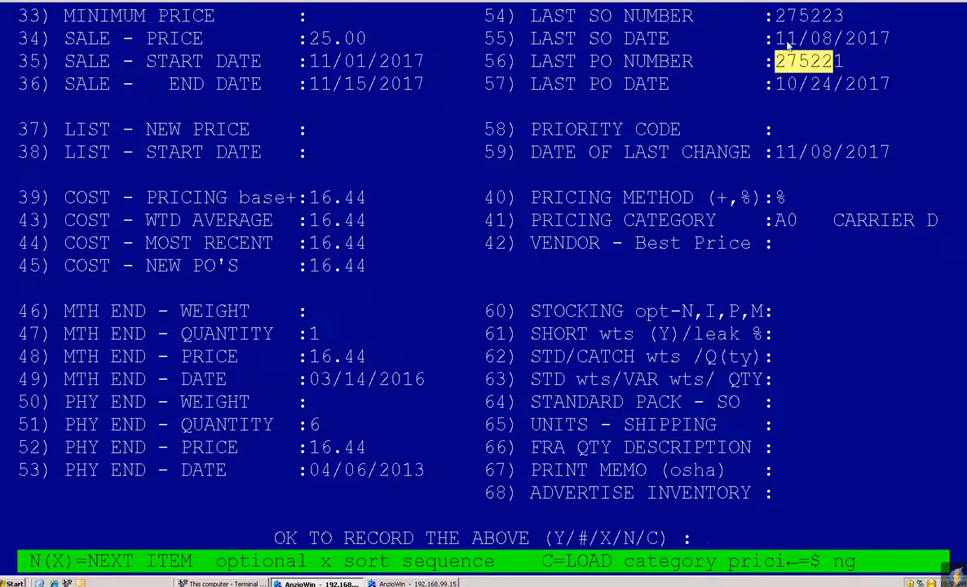
left_click_drag(775, 38, 890, 39)
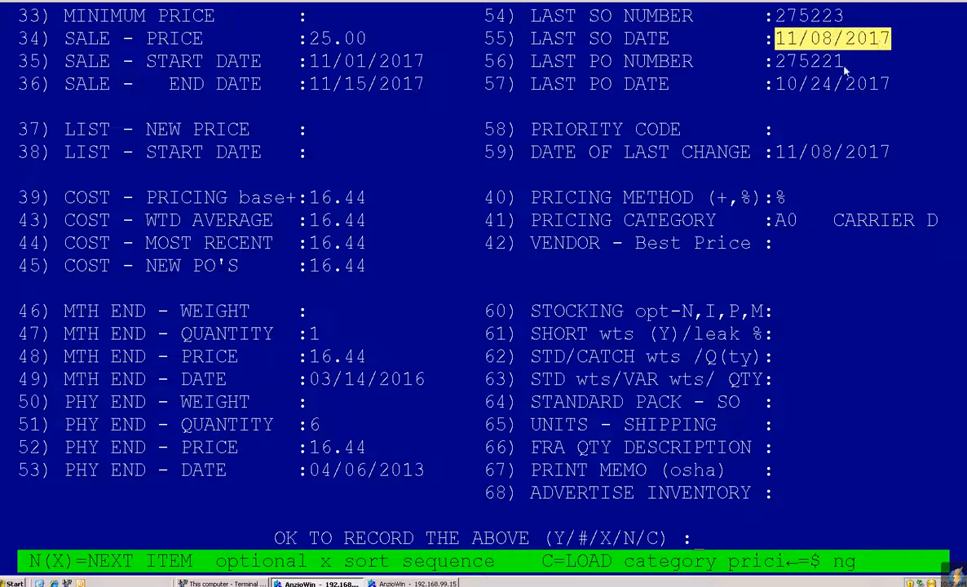
left_click_drag(774, 84, 878, 84)
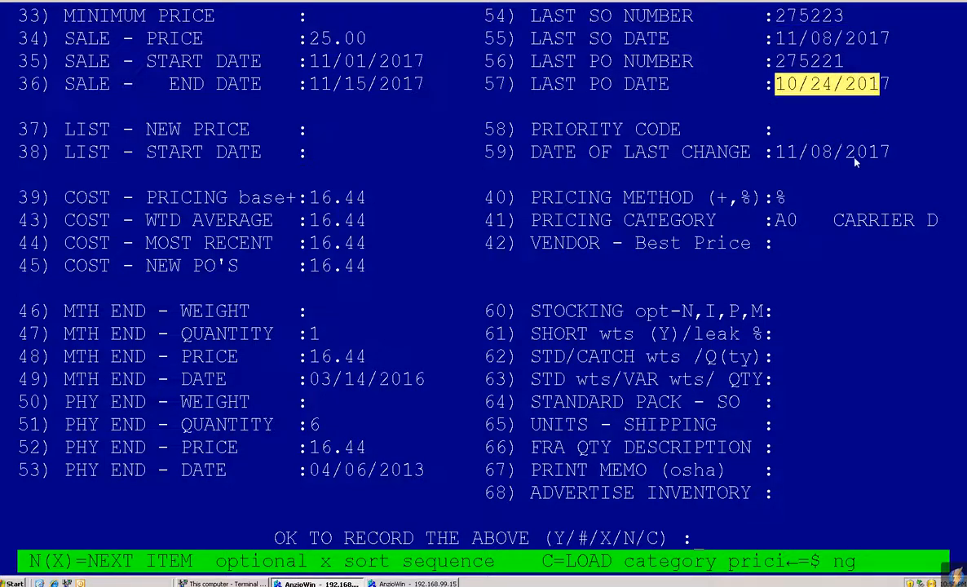
left_click_drag(774, 153, 887, 153)
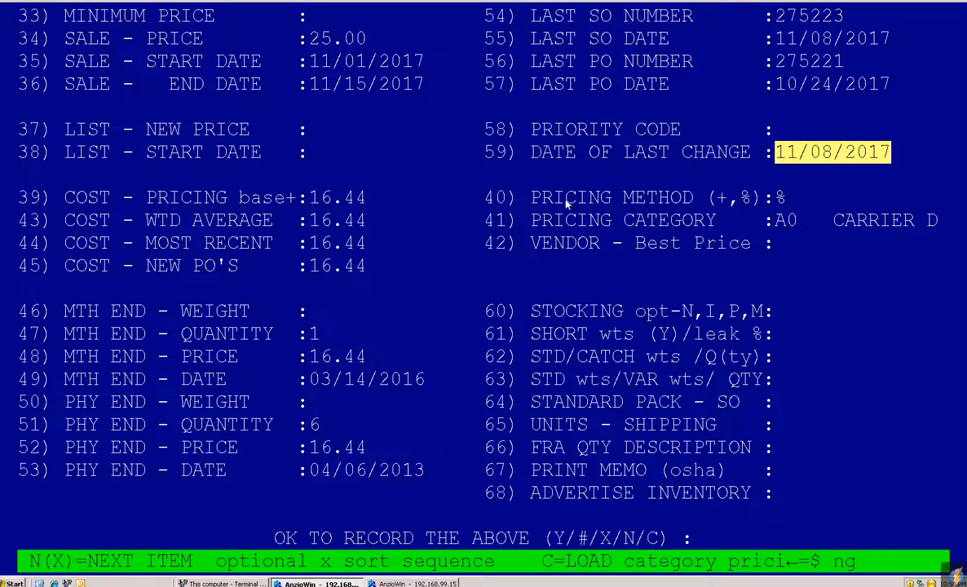
Examine the item's pricing method and pricing category fields.
left_click_drag(531, 197, 763, 198)
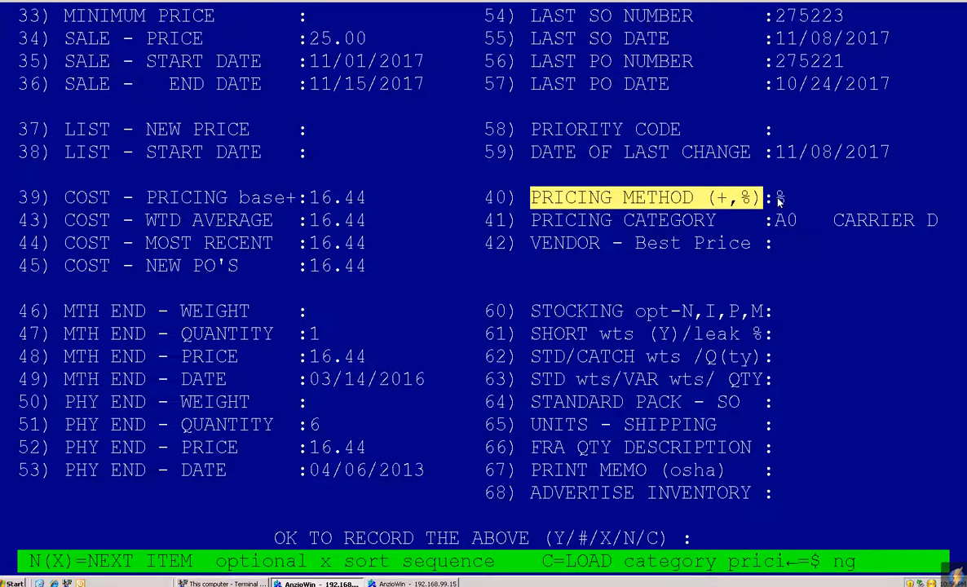
left_click(777, 199)
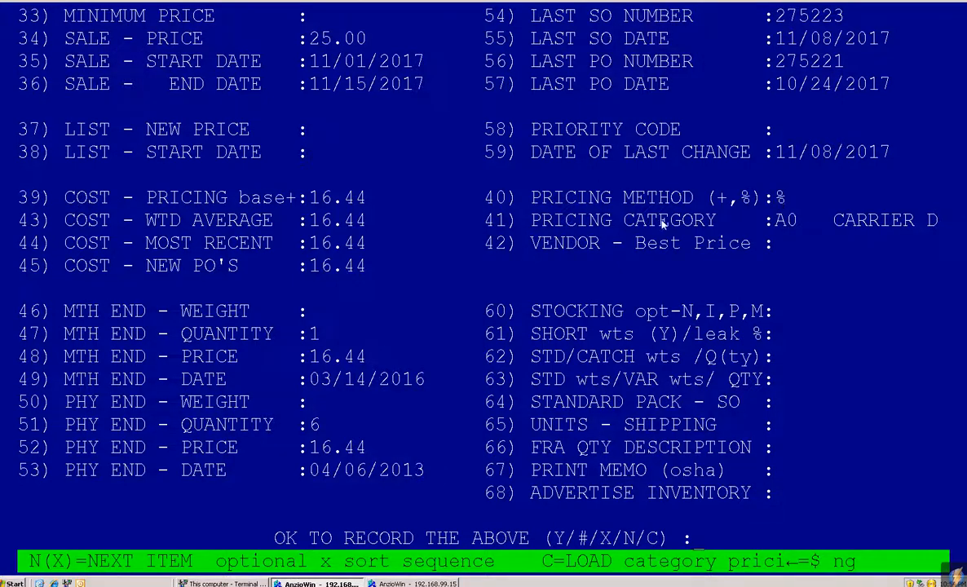
left_click(545, 224)
left_click_drag(546, 225, 791, 225)
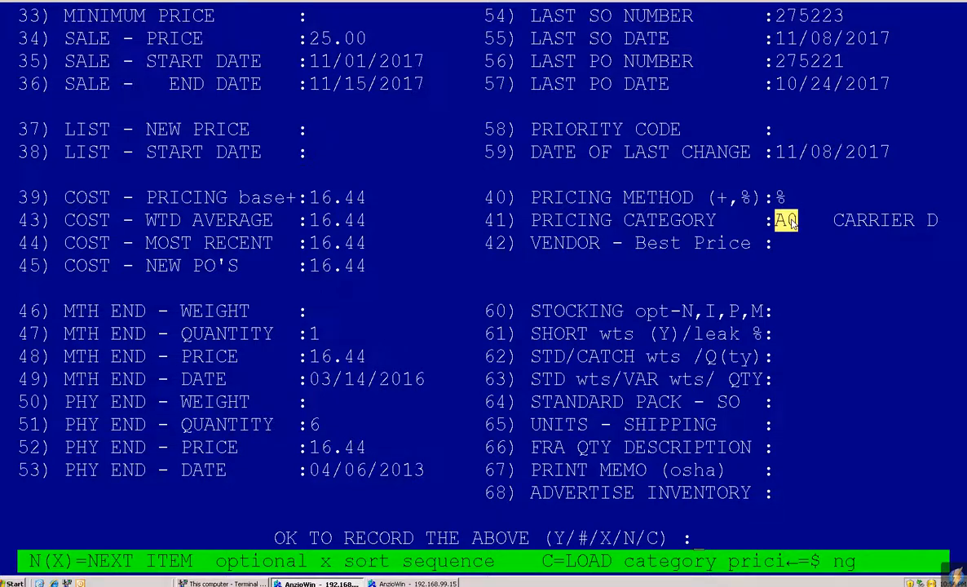
Set the item's pricing category to CR.
type("CR")
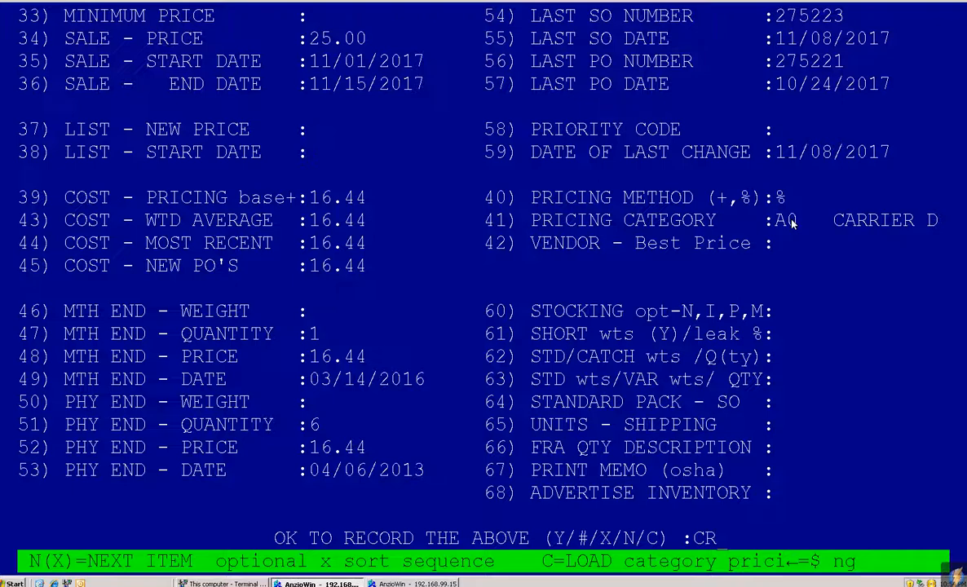
key("BackSpace")
key("BackSpace")
type("41")
key("Return")
type("C")
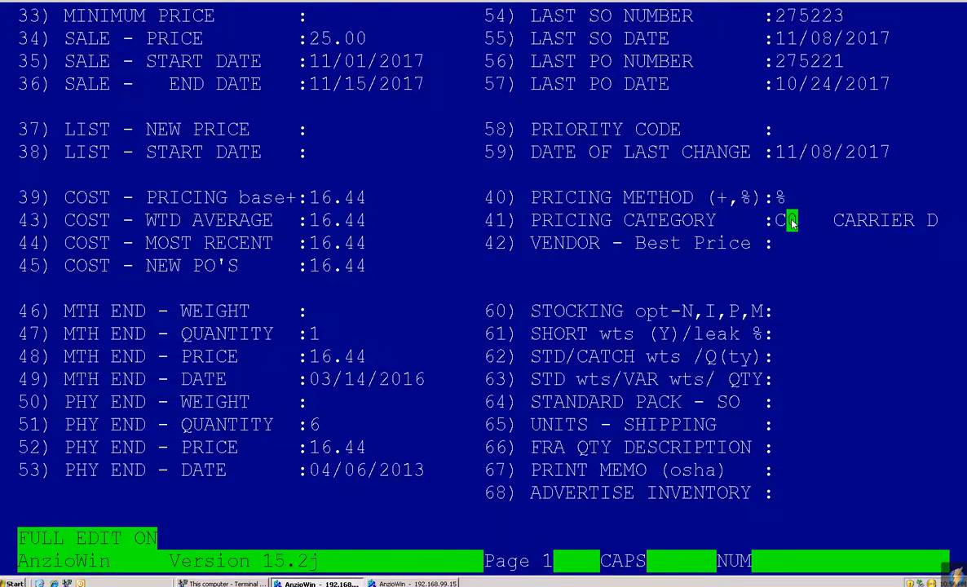
type("R")
key("Return")
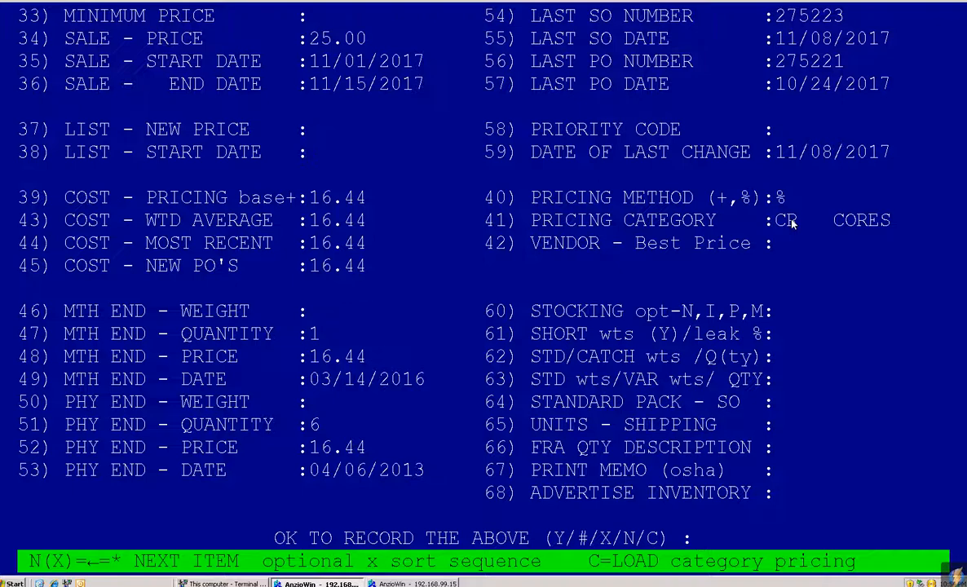
Read the help pages for the item's stocking option codes N, I, P, M and A, leaving the stocking option blank.
type("60")
key("Return")
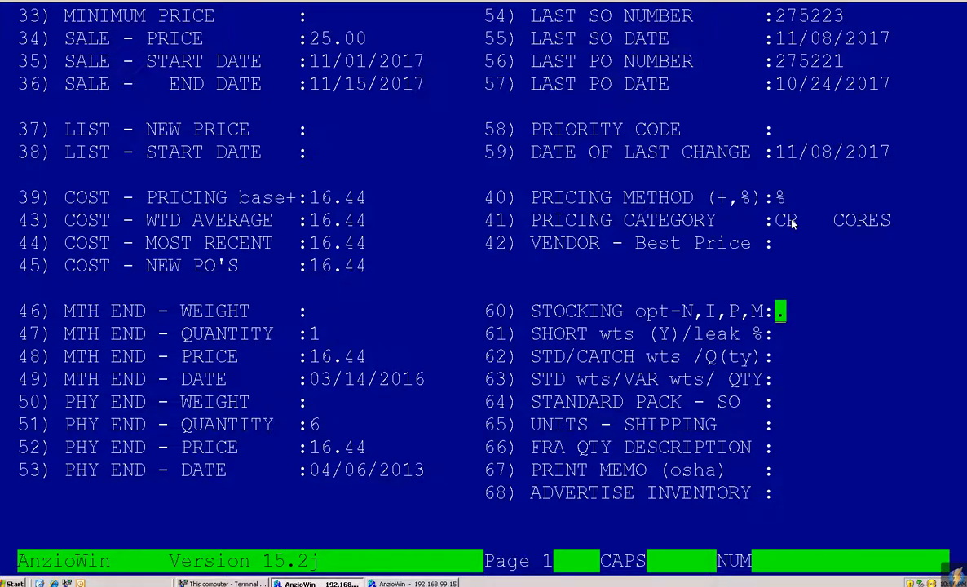
type("?")
key("Return")
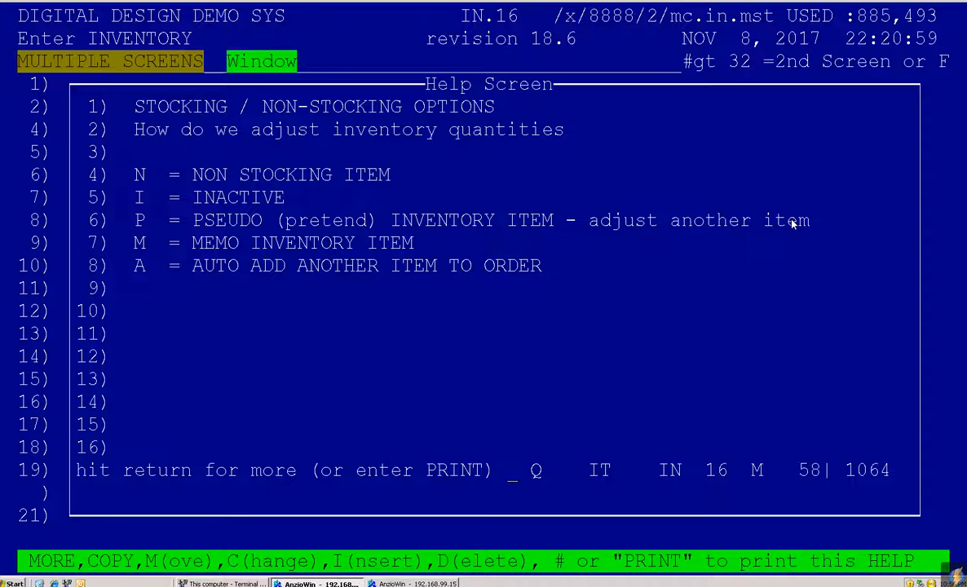
double_click(139, 273)
left_click(140, 275)
key("Return")
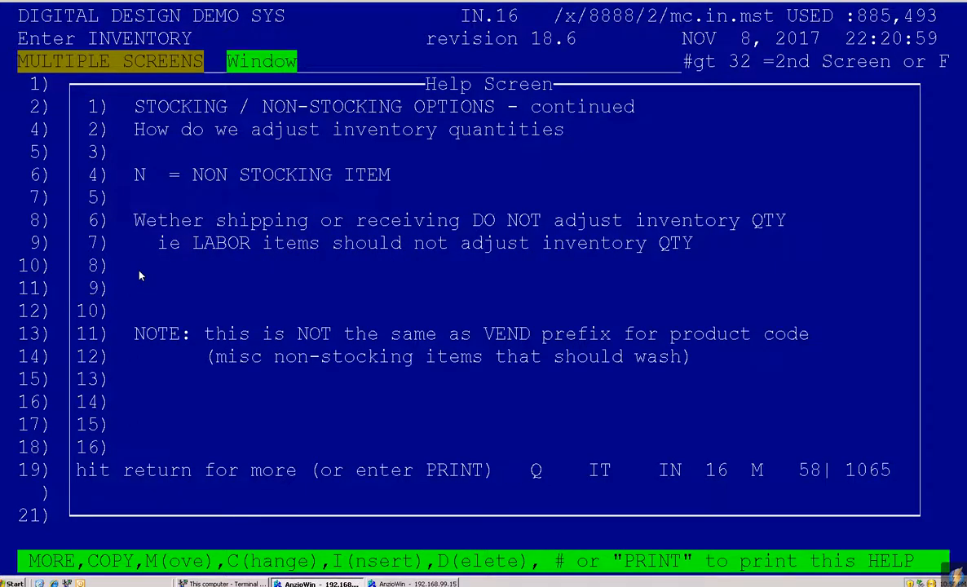
key("Return")
key("Return")
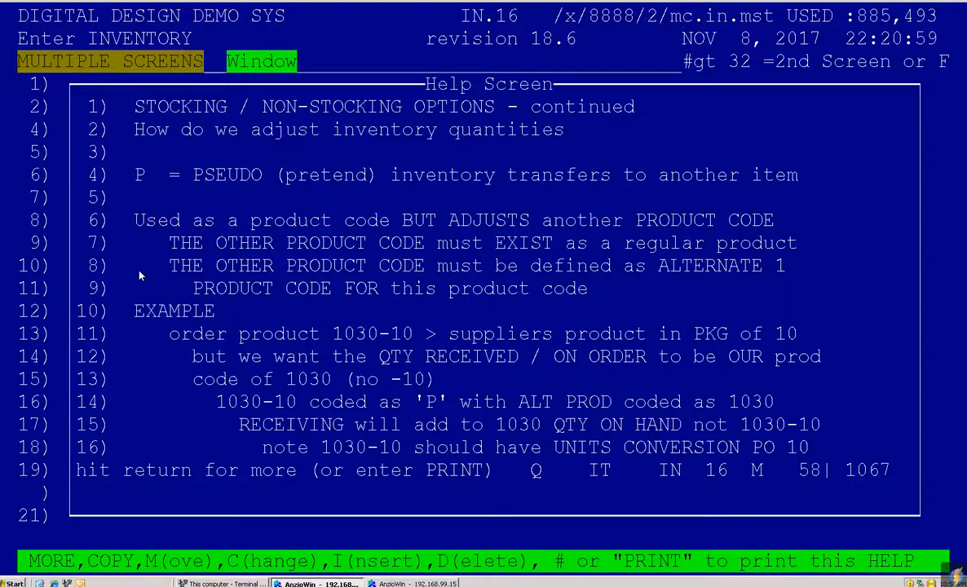
key("Return")
key("Return")
key("Return")
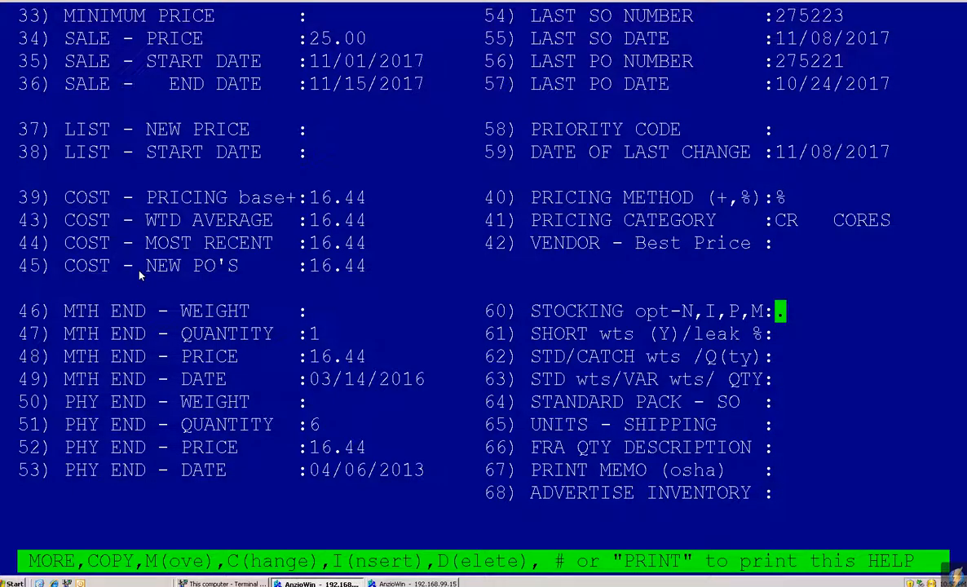
key("Return")
Set the item's FRA quantity description to HRS.
type("66")
key("Return")
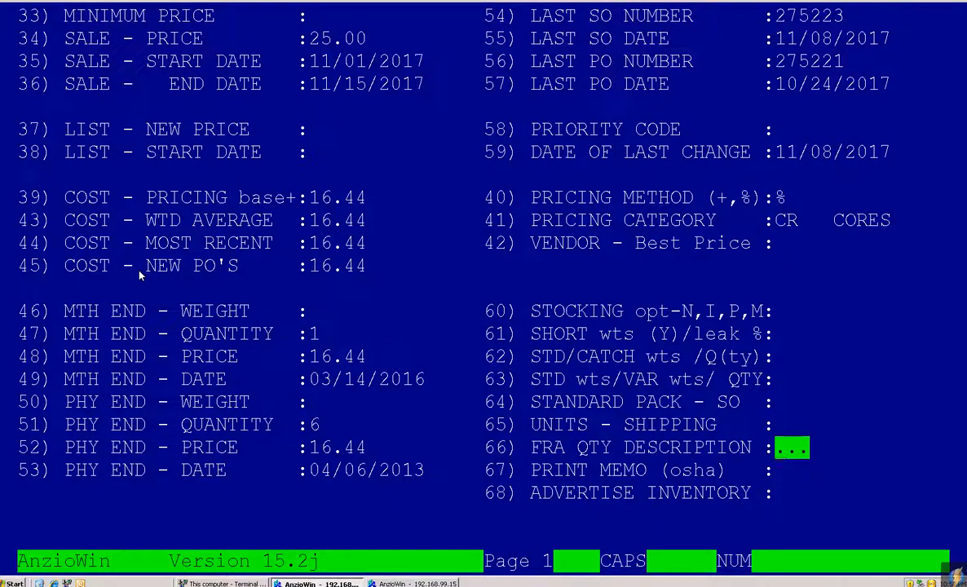
type("A")
key("BackSpace")
type("QTS")
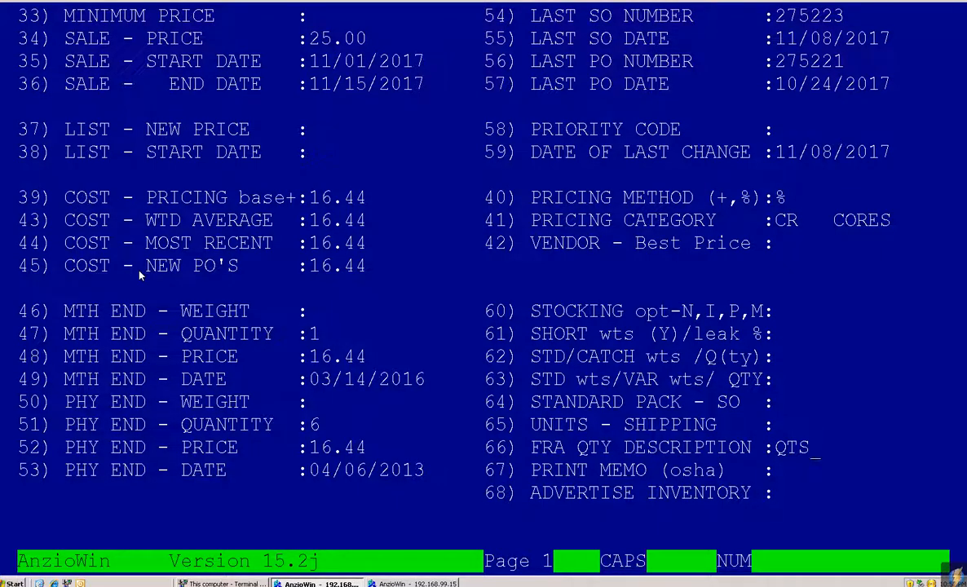
key("BackSpace")
key("BackSpace")
key("BackSpace")
type("HRS")
key("Return")
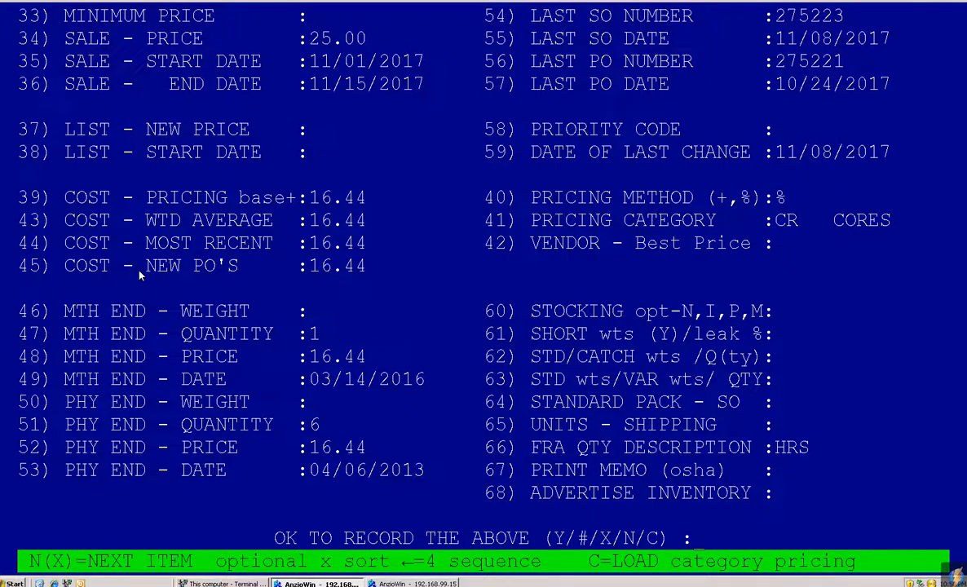
Set the item's Print Memo (osha) option to Y.
type("67")
key("Return")
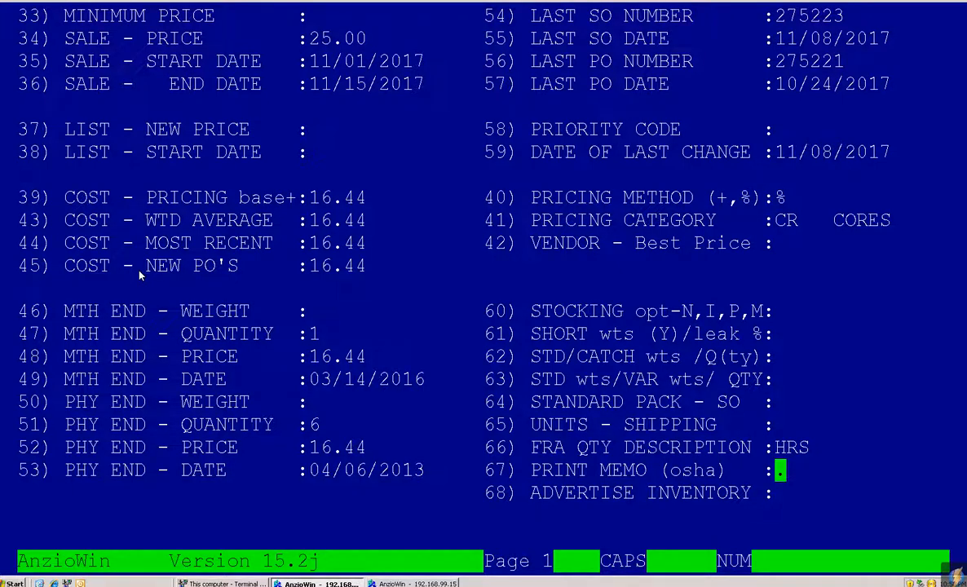
type("Y")
key("Return")
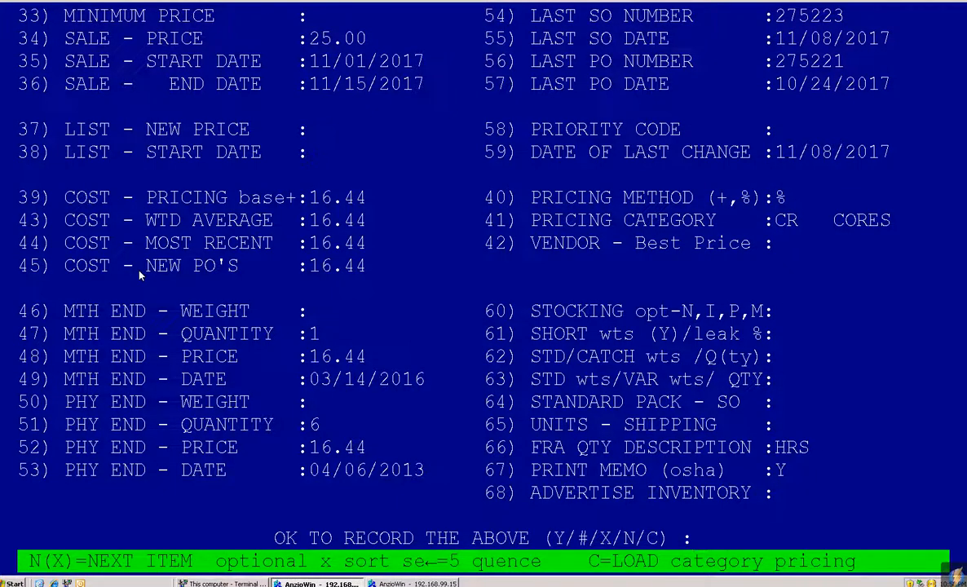
Open the item's Advertise Inventory field and leave it blank.
type("68/")
key("BackSpace")
key("Return")
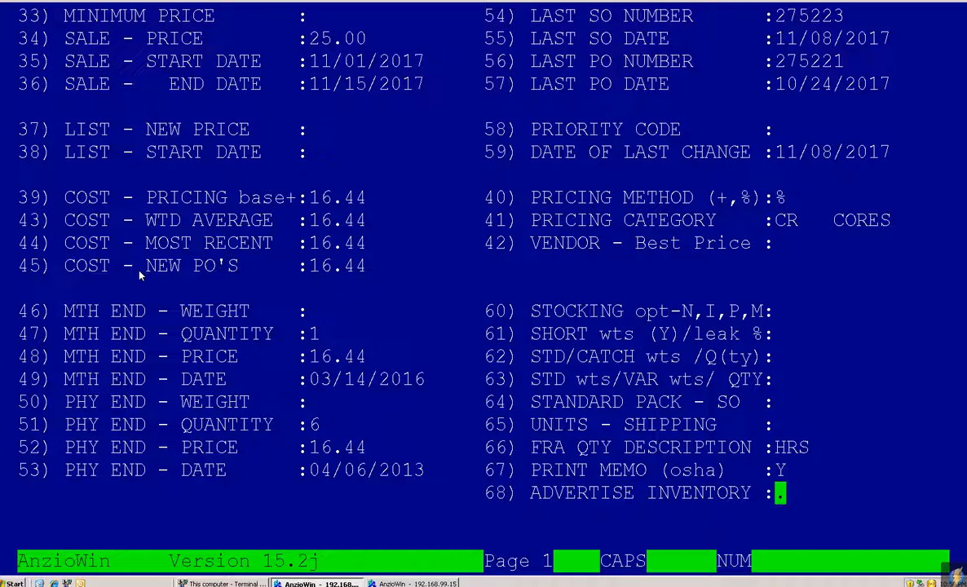
type("37")
key("BackSpace")
key("BackSpace")
key("Return")
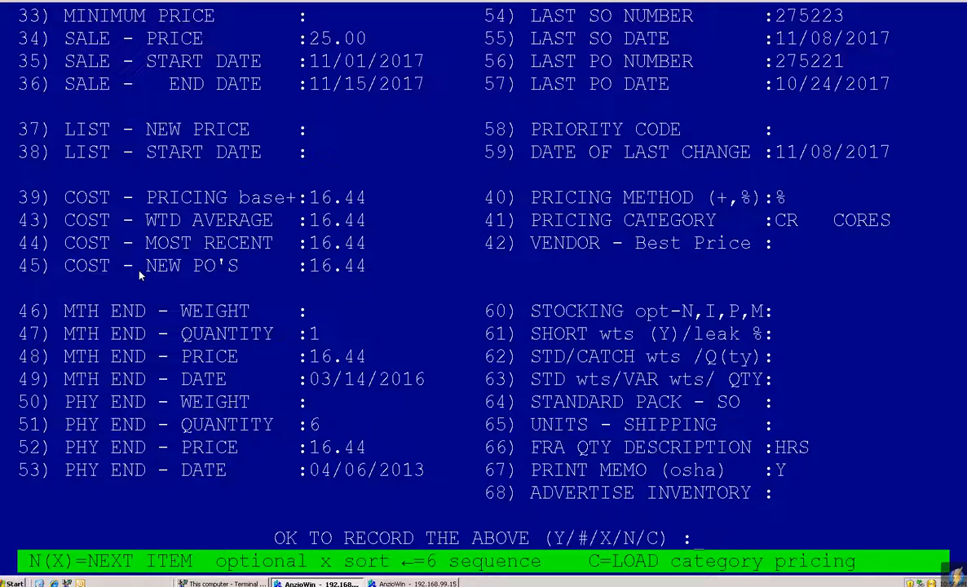
Set the item's new list price to 45.00 with a list start date of 02/01/2018.
type("37")
key("Return")
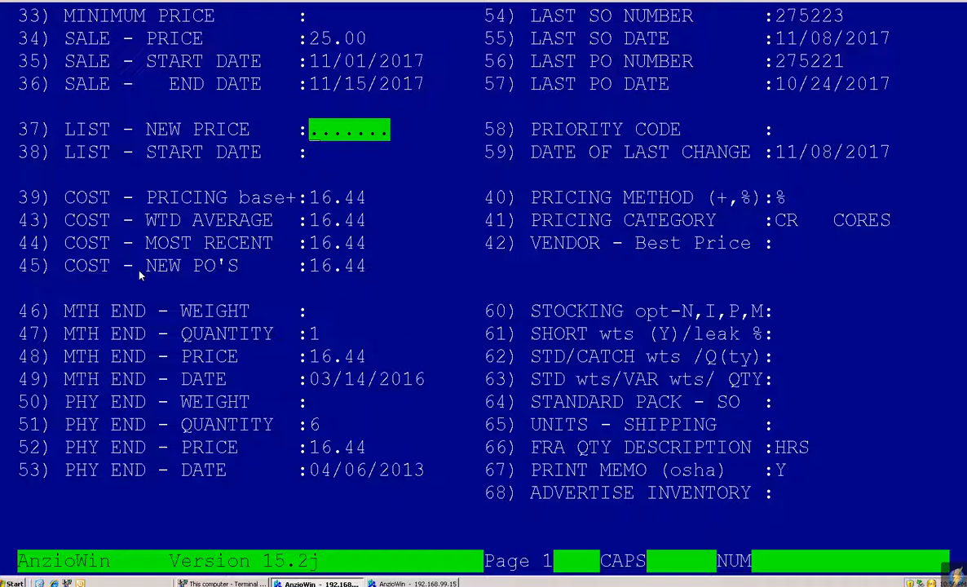
type("45.00")
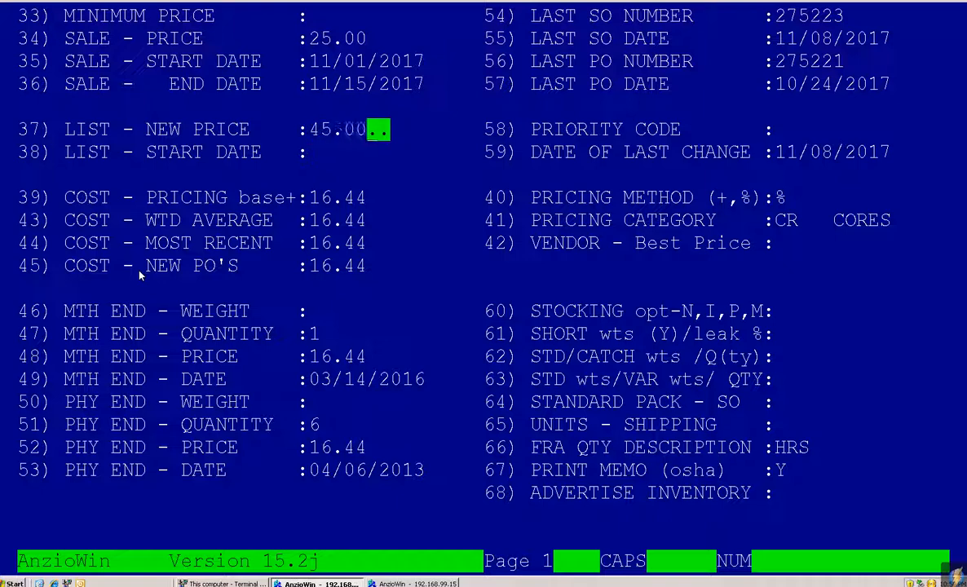
key("Return")
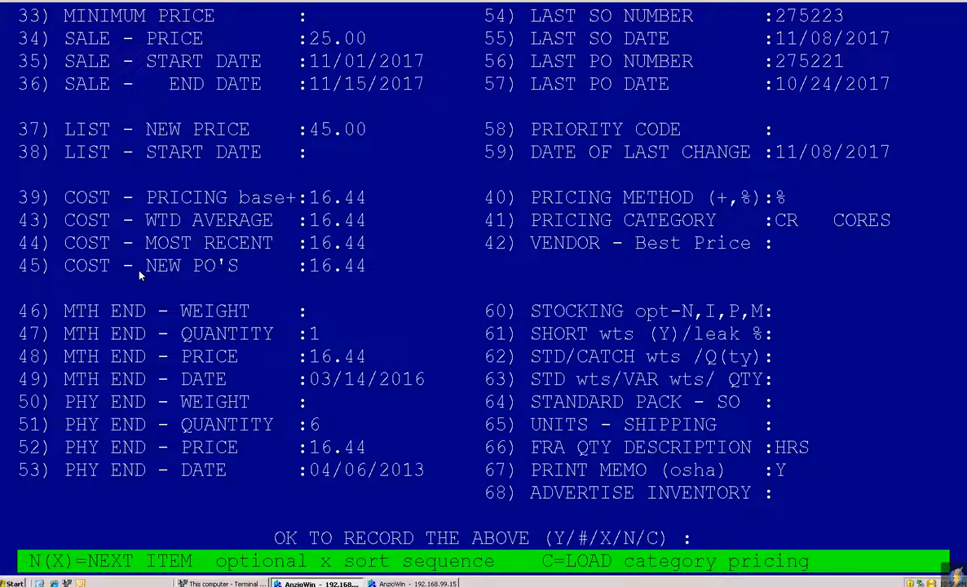
type("38")
key("Return")
type("0")
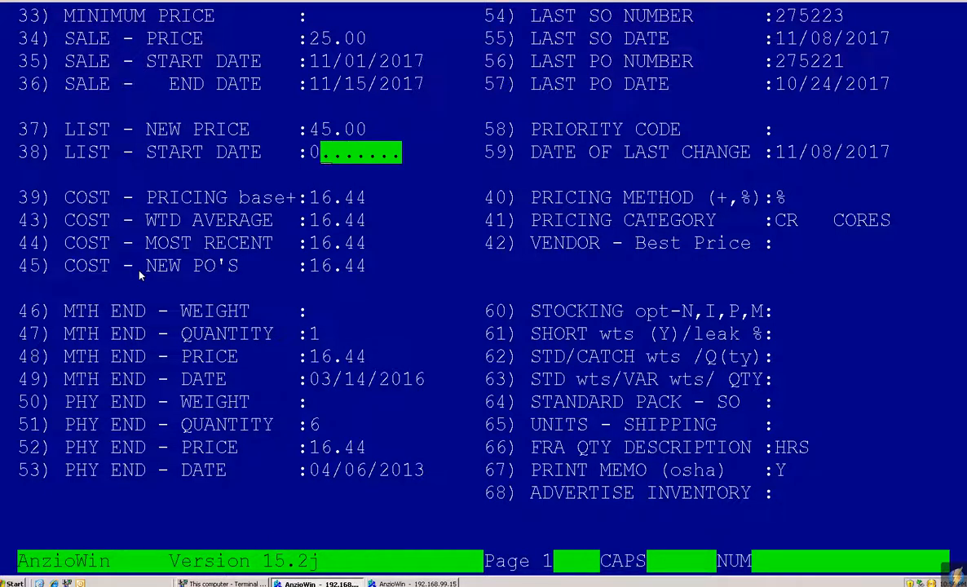
type("2012018")
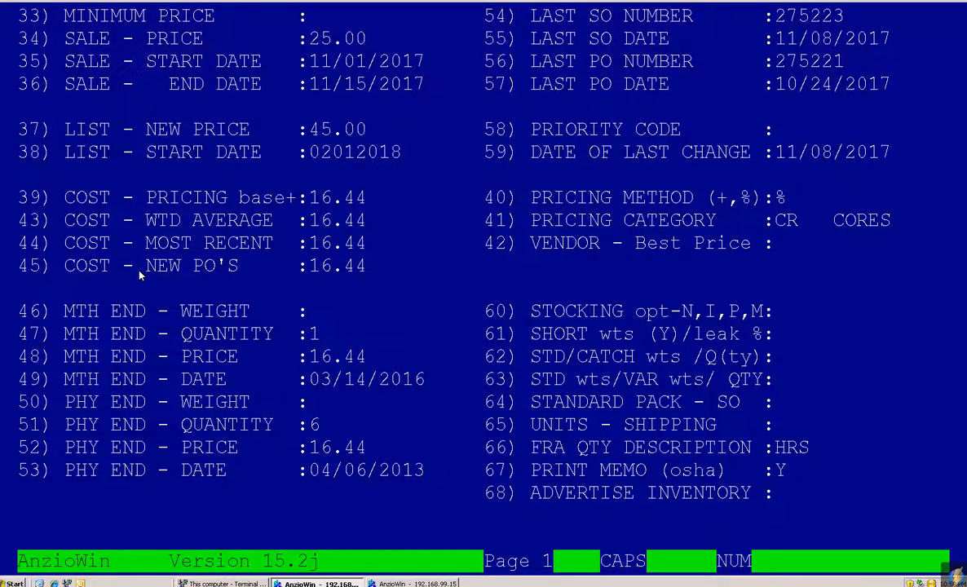
key("Return")
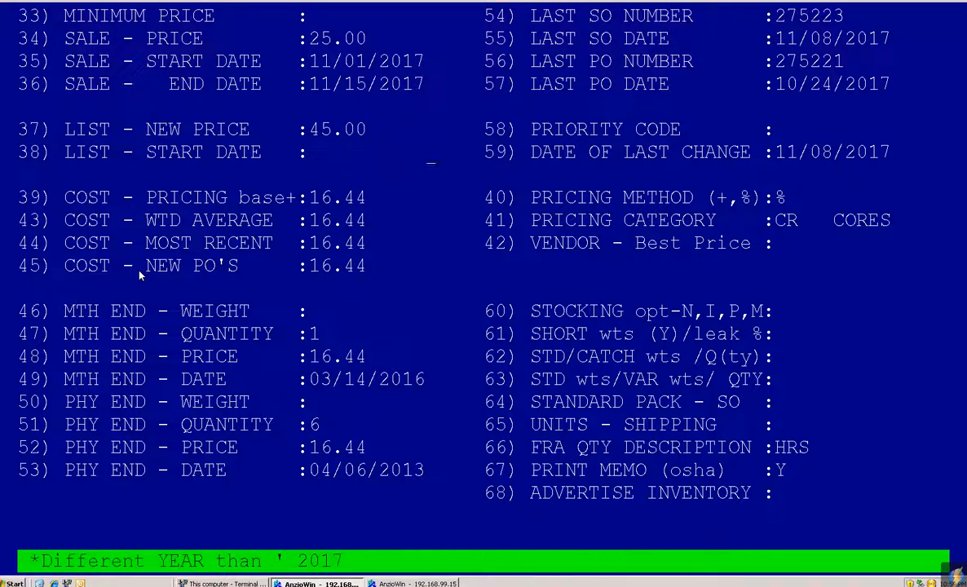
key("Return")
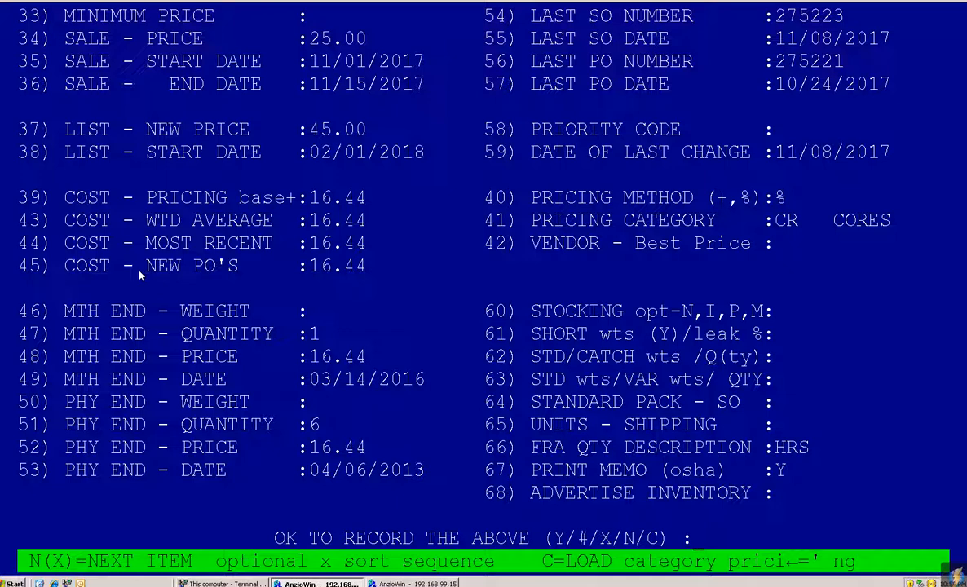
Record the item and exit inventory entry to the Inventory Menu.
key("Return")
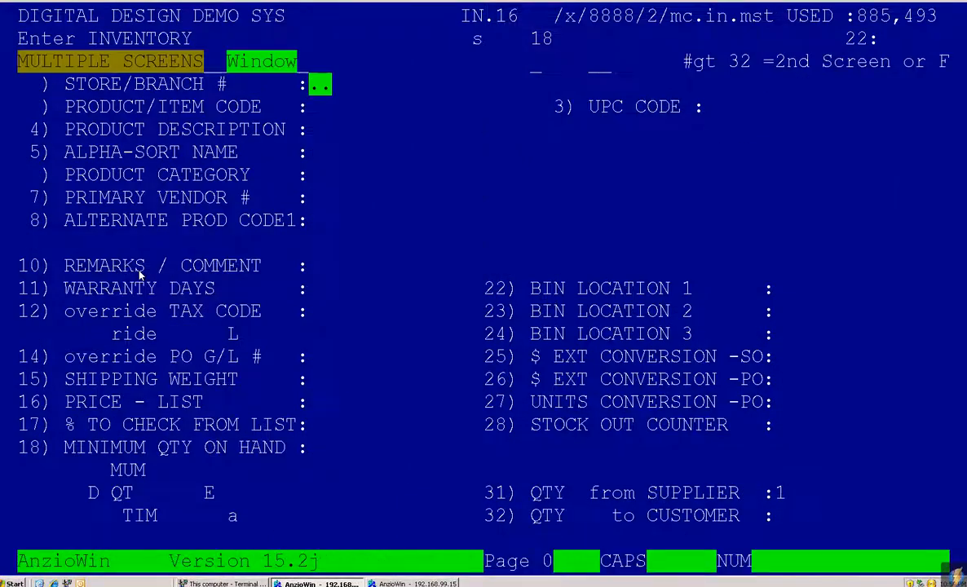
type("E")
key("Return")
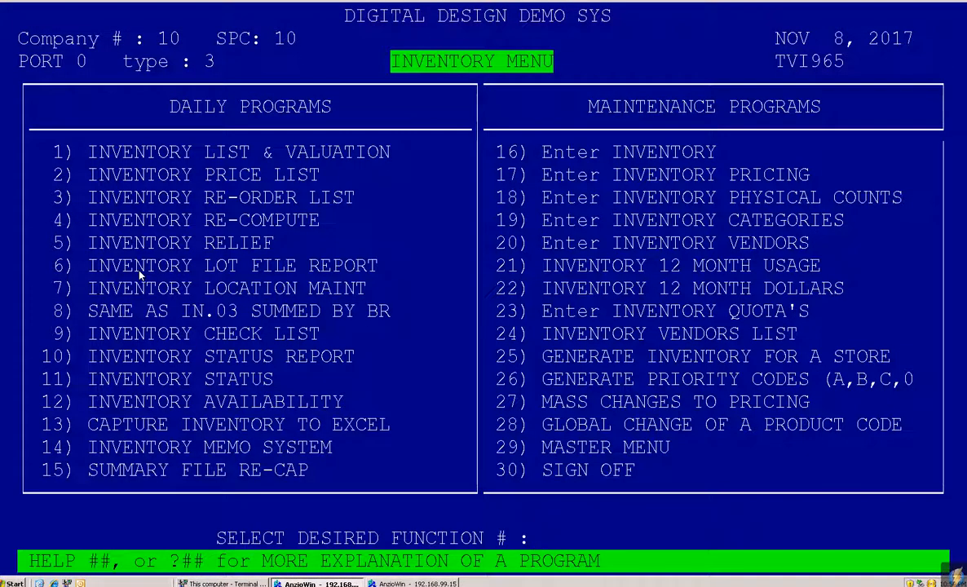